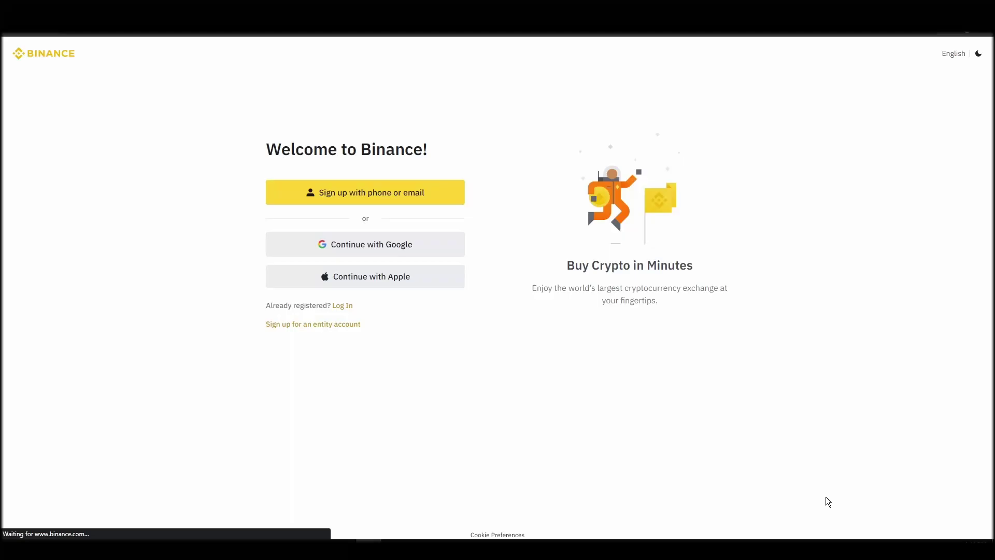
Create a personal Binance account with email and password, accepting the Terms and entering the email code.
left_click(378, 197)
type("ndtea.com")
key("Tab")
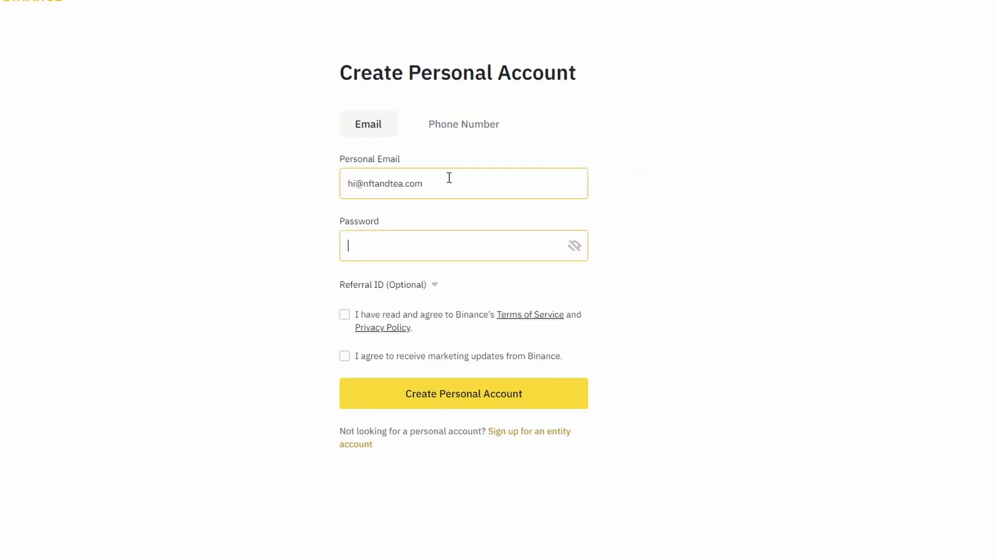
type("***********")
left_click(345, 314)
left_click(519, 407)
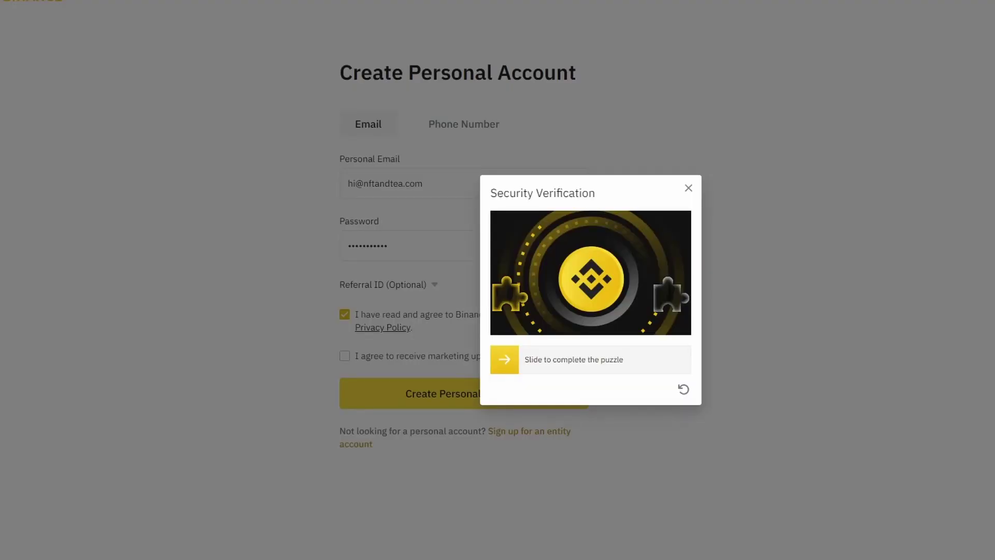
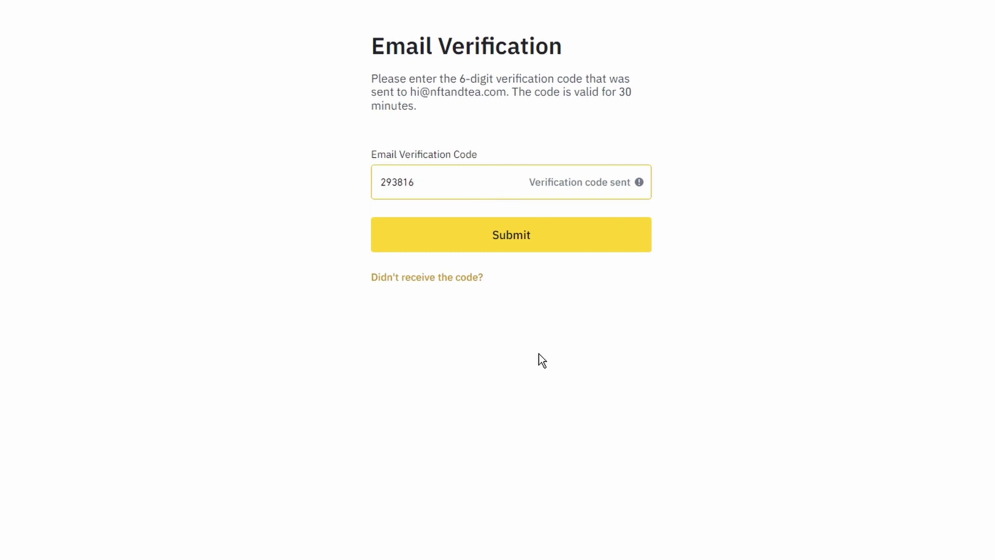
left_click(544, 243)
Start identity verification with Greece as residence and nationality, entering the legal first and last name.
left_click(350, 364)
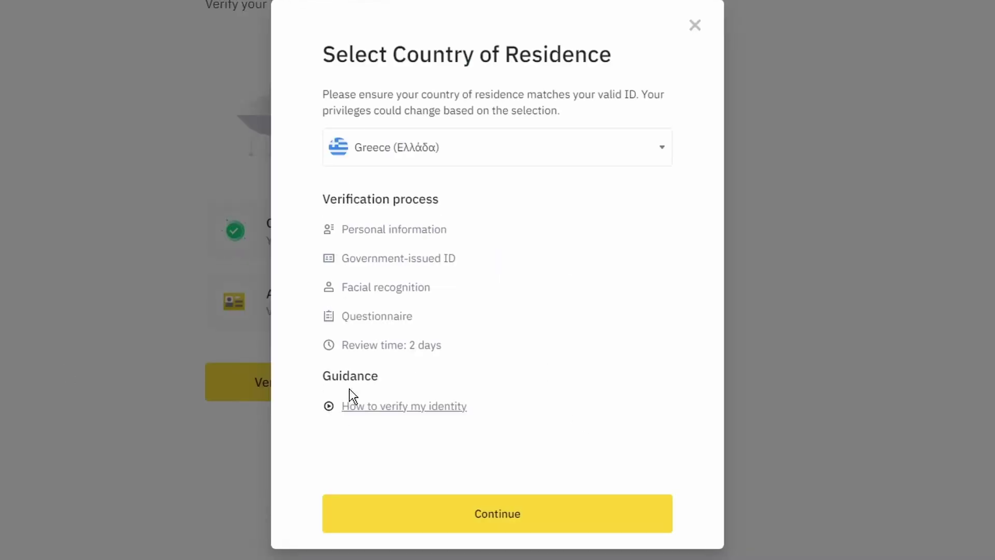
key("Return")
left_click(506, 159)
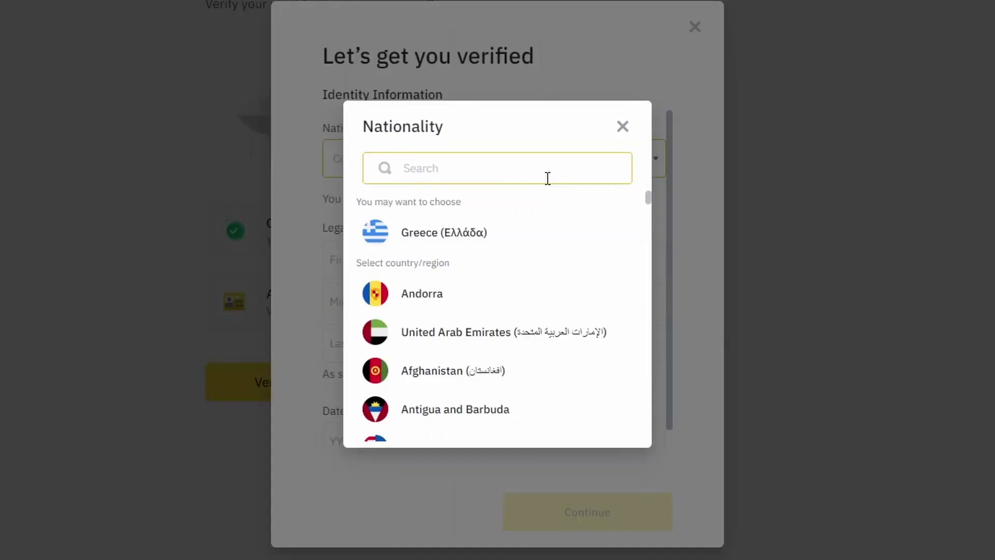
left_click(620, 127)
left_click(545, 239)
type("Example")
key("Tab")
type("Example")
key("Tab")
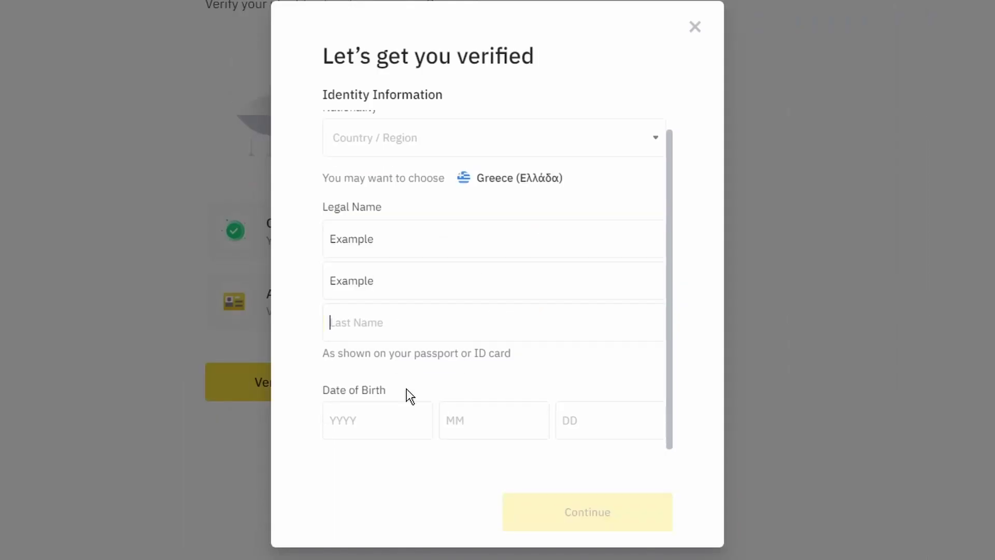
type("Example")
left_click(425, 420)
type("19901111")
left_click(506, 178)
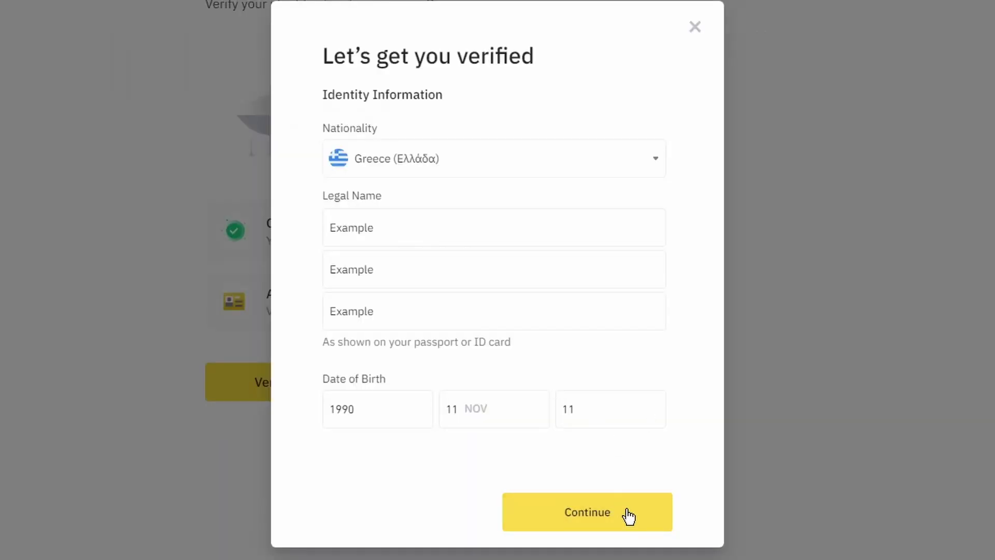
left_click(626, 515)
type("ExampleExample")
Enter the home address, accept the Sumsub consent, and choose driver's license as the ID document.
left_click(429, 272)
type("Example")
left_click(612, 515)
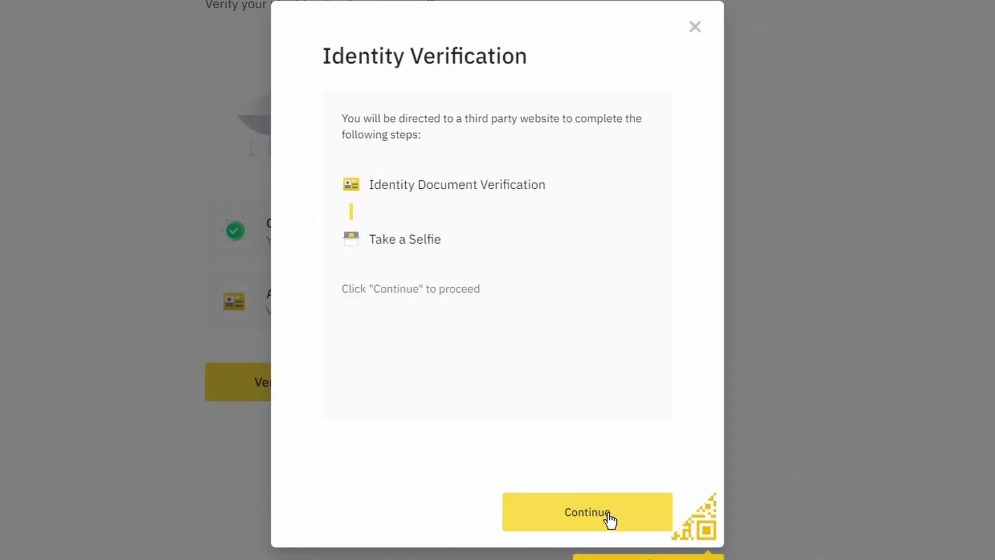
left_click(343, 184)
left_click(502, 236)
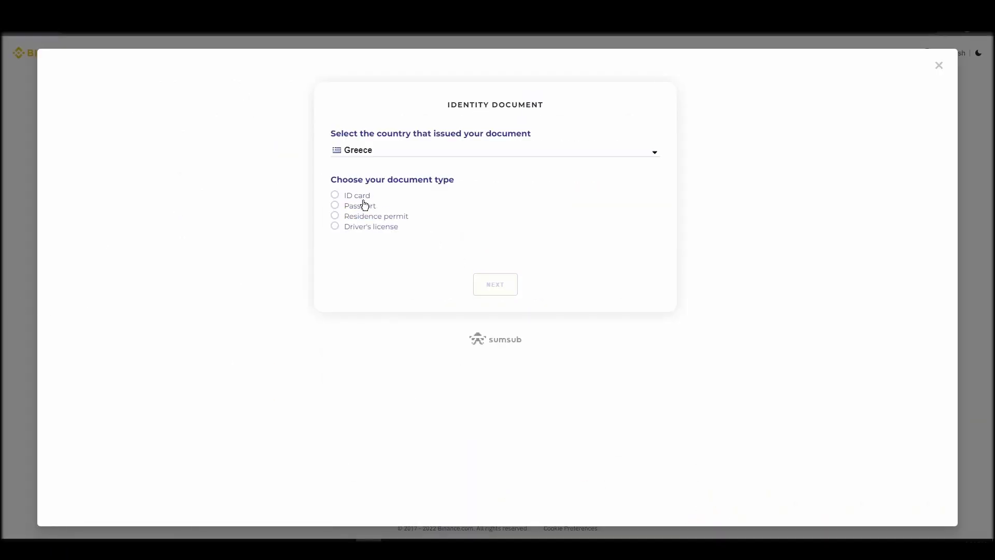
left_click(359, 206)
left_click(373, 226)
left_click(491, 408)
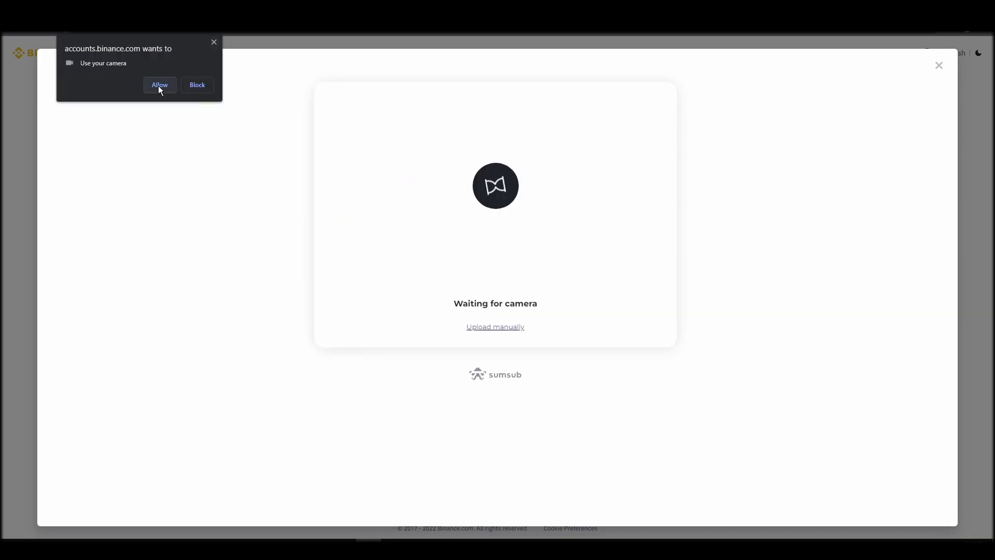
scroll(422, 361, "down", 2)
left_click(938, 67)
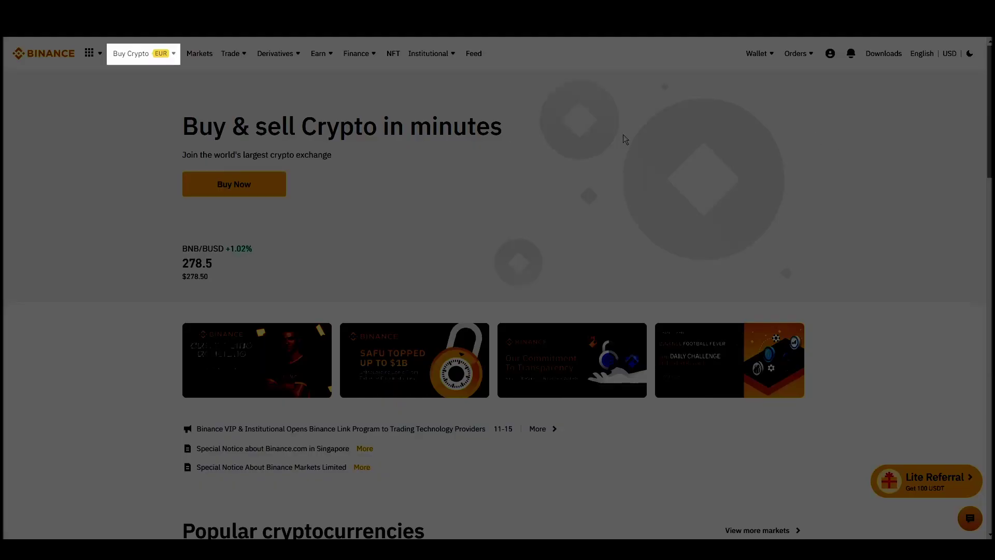
mouse_move(134, 53)
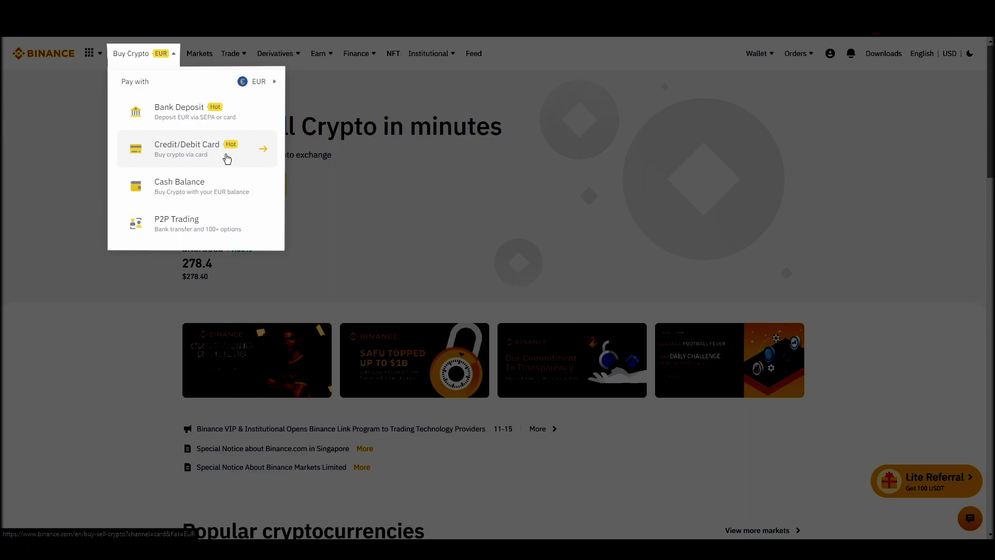
Place a 15 EUR credit/debit card order for ETH, receiving about 0.012 ETH.
left_click(226, 158)
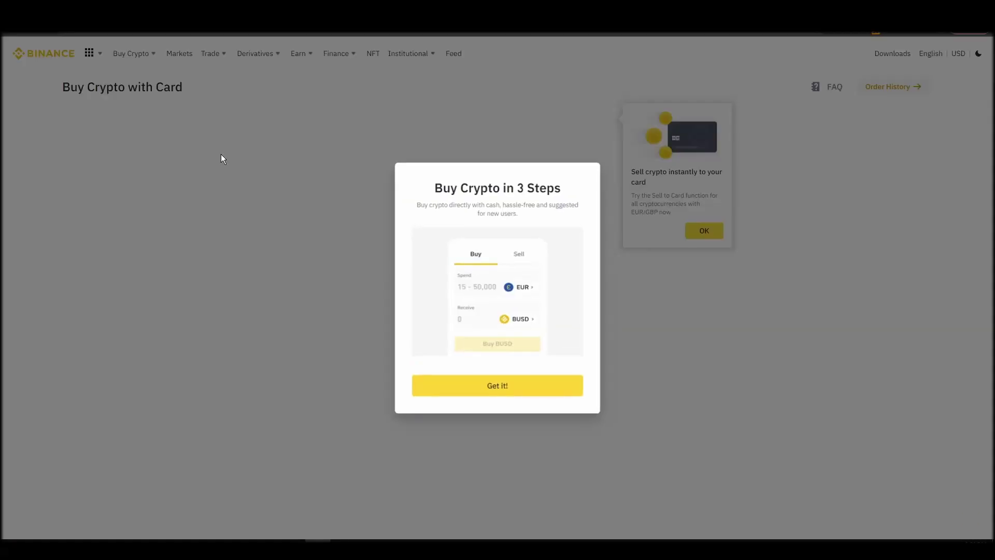
left_click(523, 389)
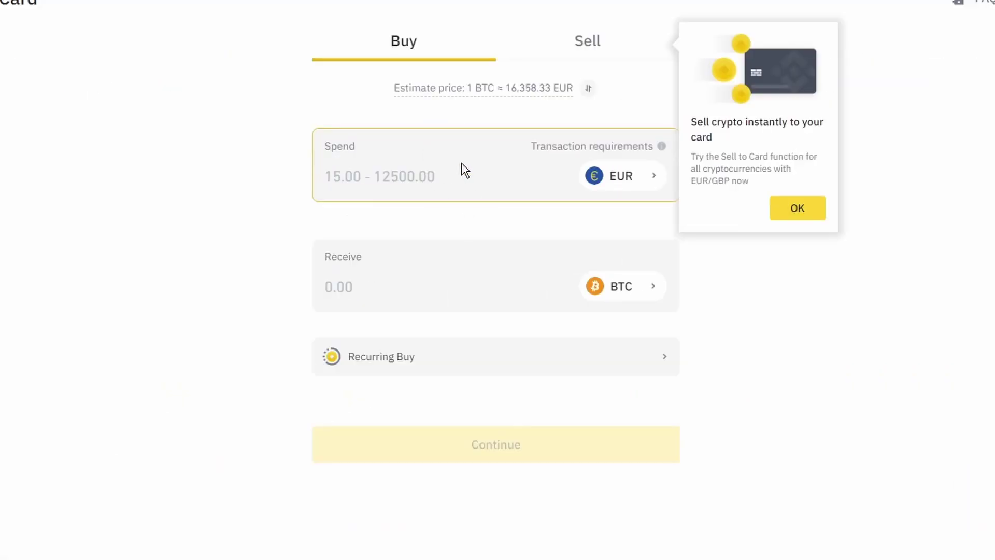
left_click(627, 289)
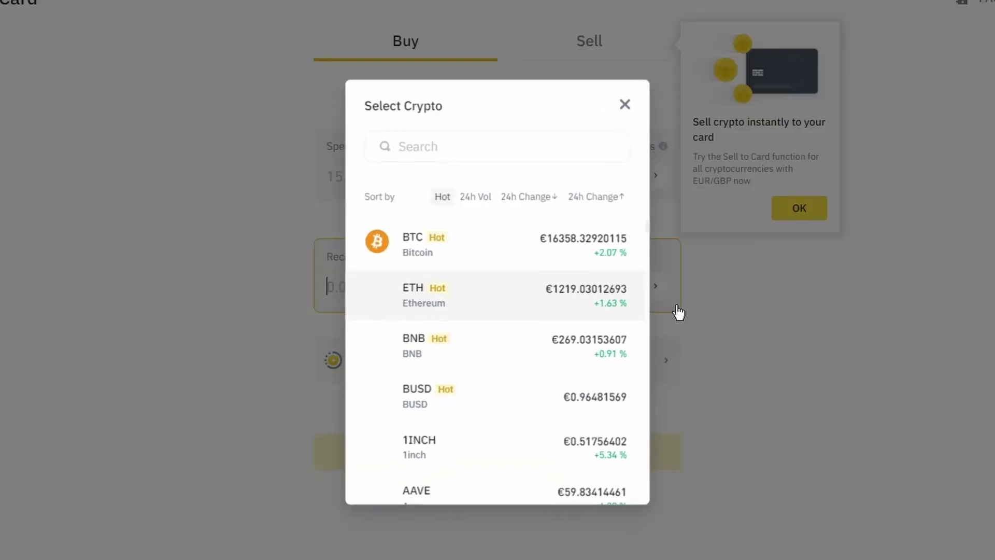
left_click(485, 304)
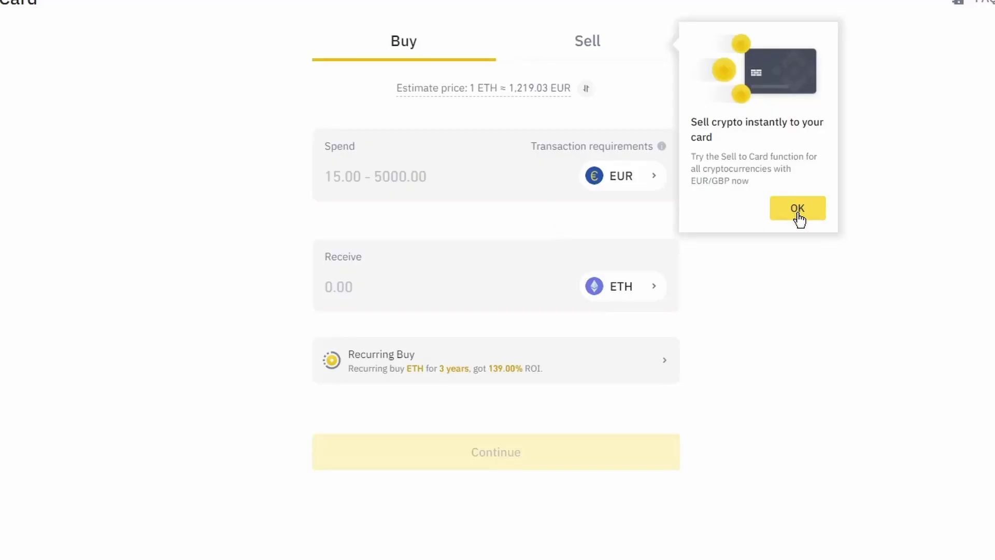
left_click(797, 210)
left_click(415, 178)
type("15")
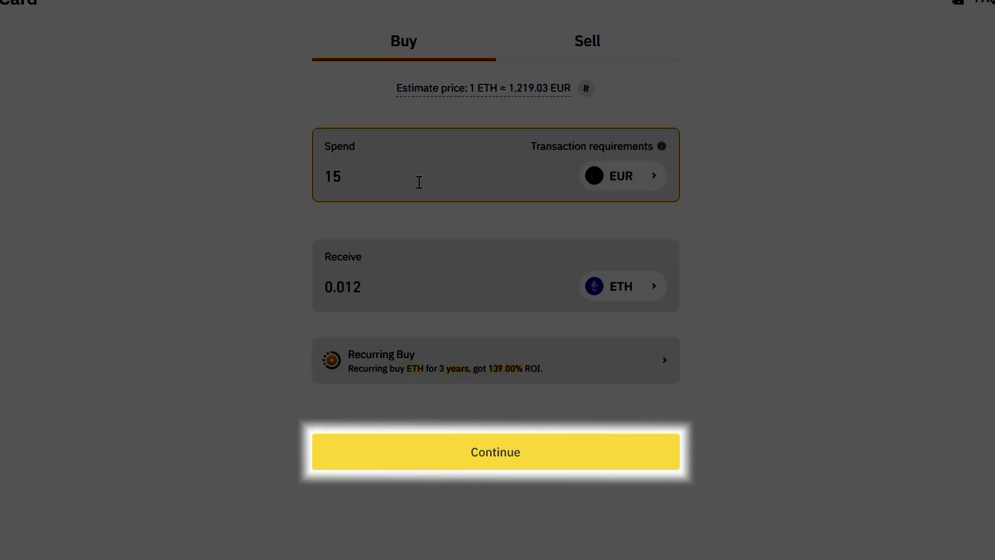
left_click(496, 440)
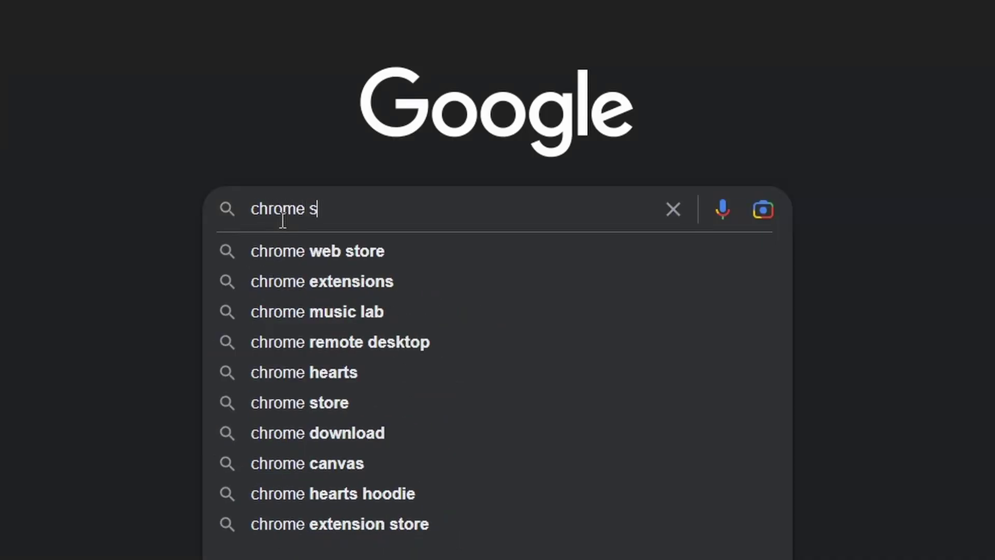
type("tore")
Search Google for 'chrome store'.
key("Return")
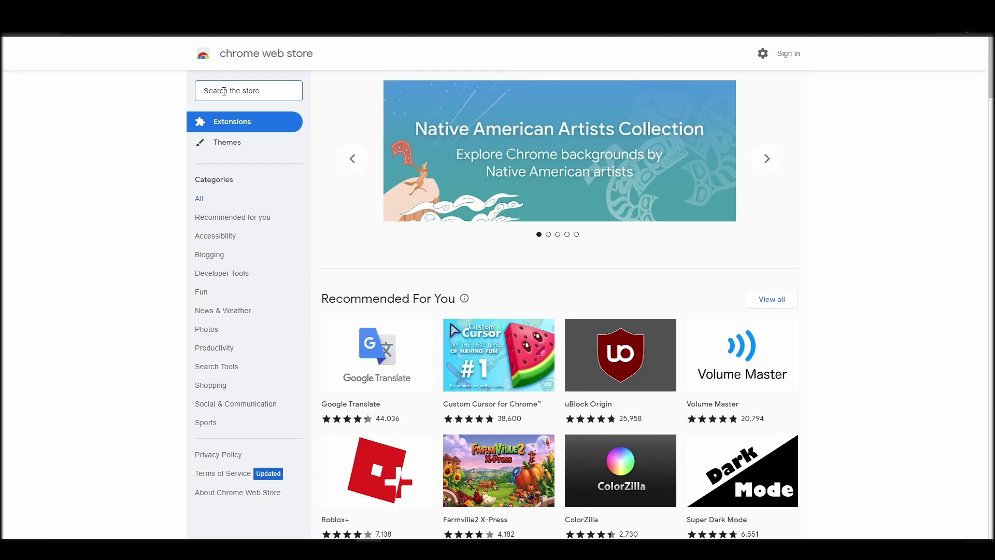
type("metamask")
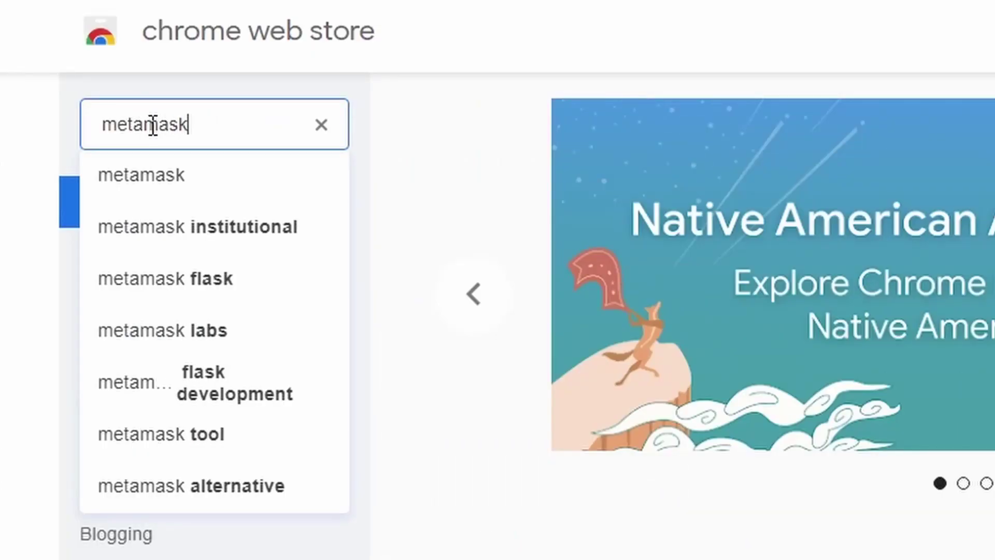
Find MetaMask in the store, verify its metamask.io site, and add the extension to Chrome.
key("Return")
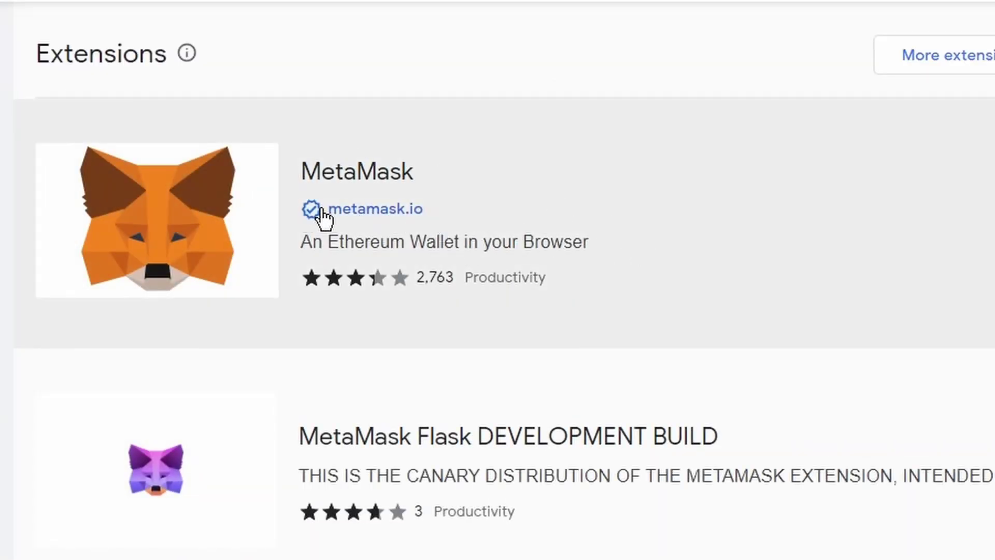
left_click(482, 176)
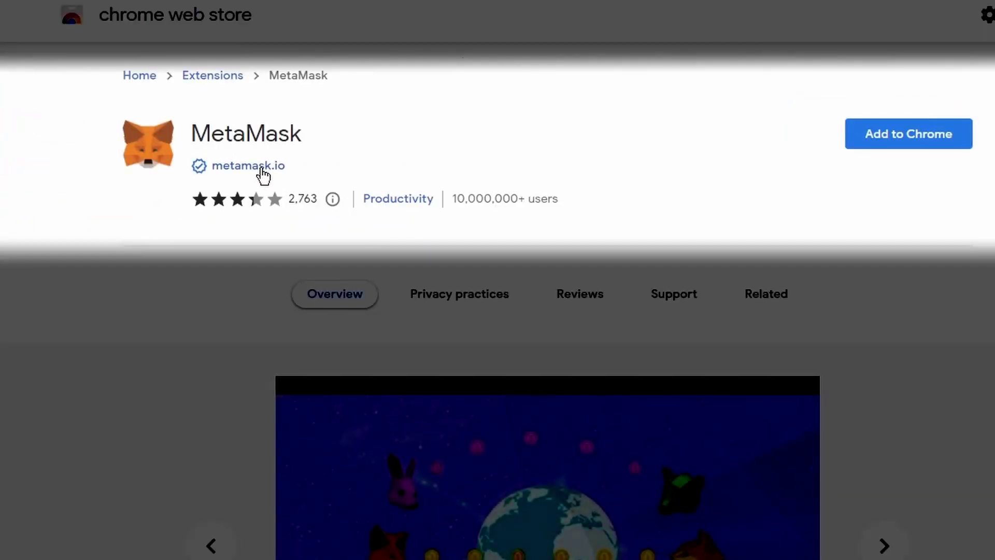
left_click(262, 174)
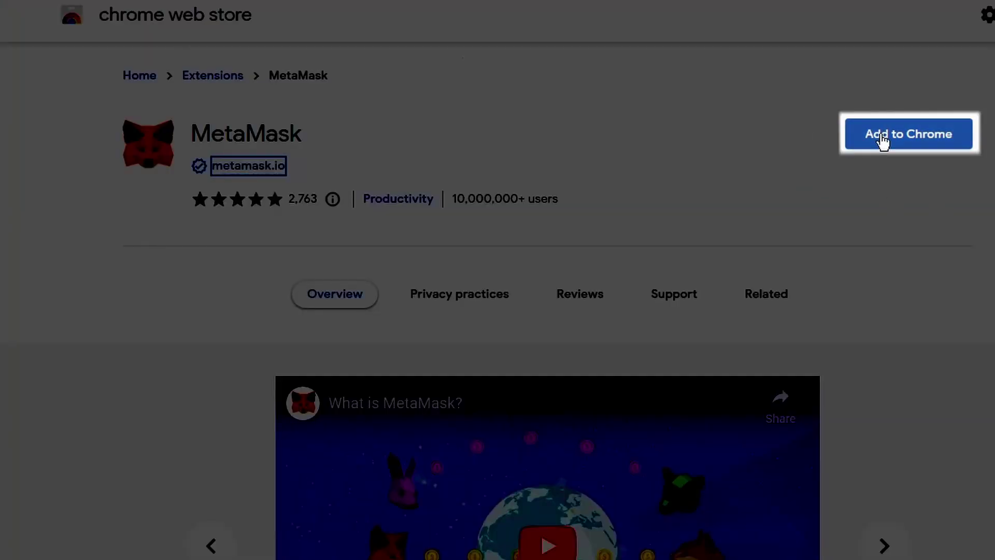
left_click(882, 142)
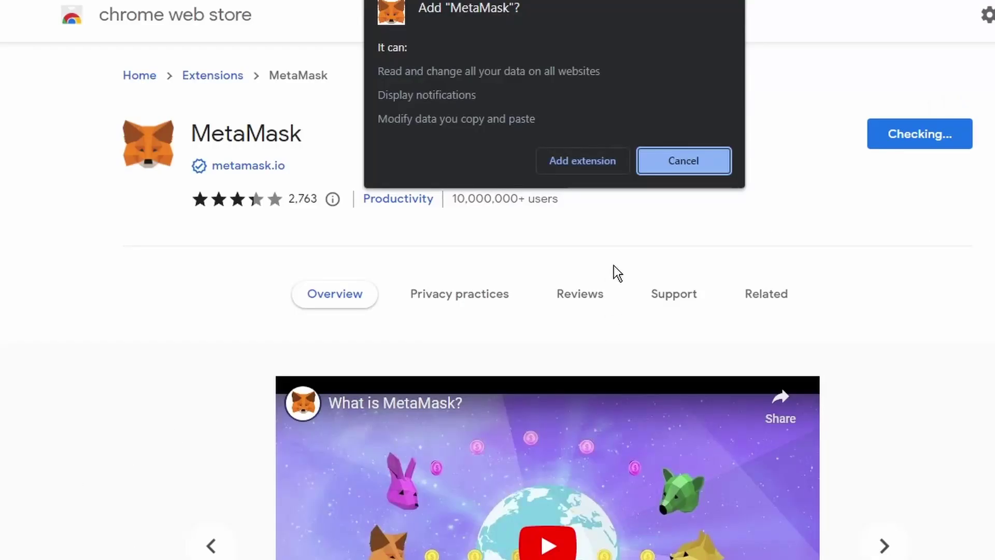
left_click(594, 165)
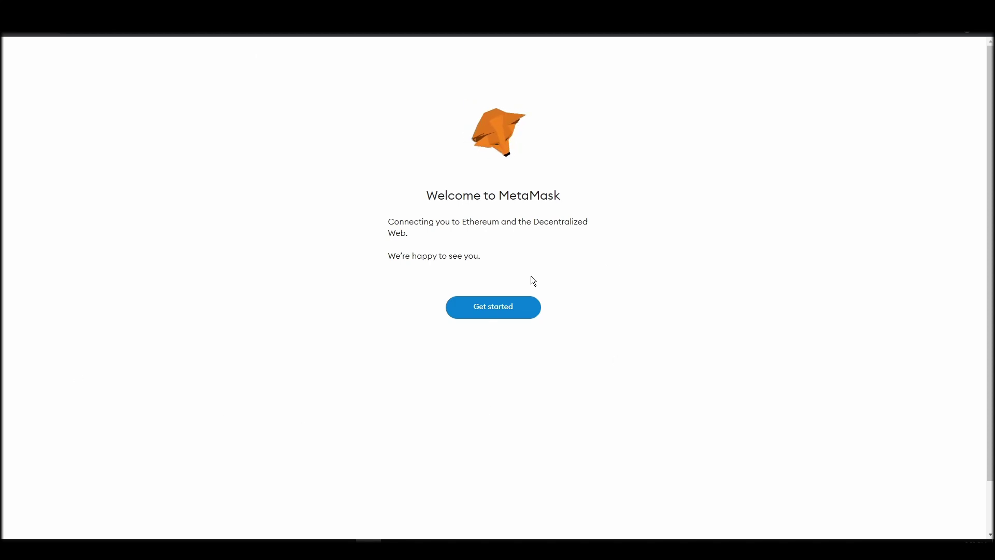
Create a new MetaMask wallet with a password, answering the usage-data prompt and accepting the terms.
left_click(471, 306)
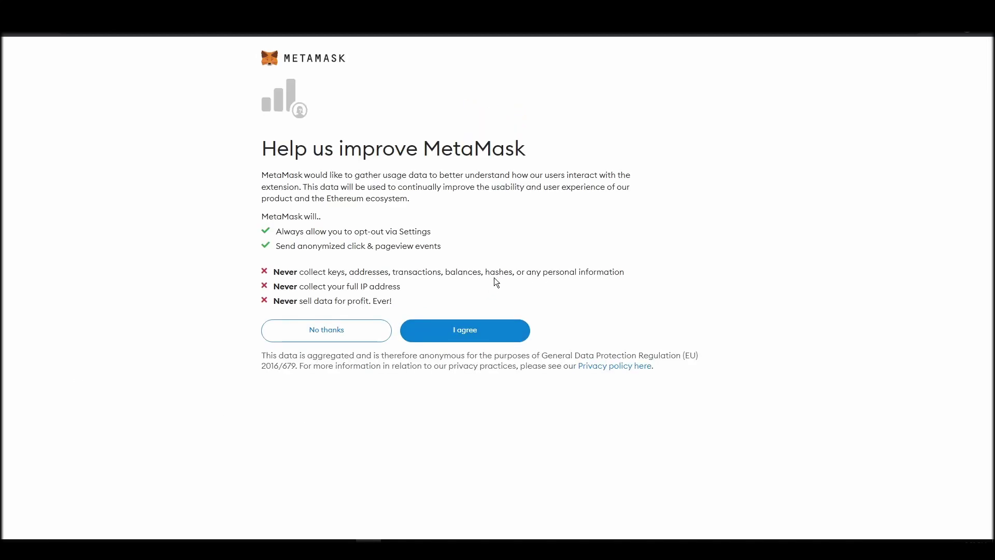
left_click(358, 326)
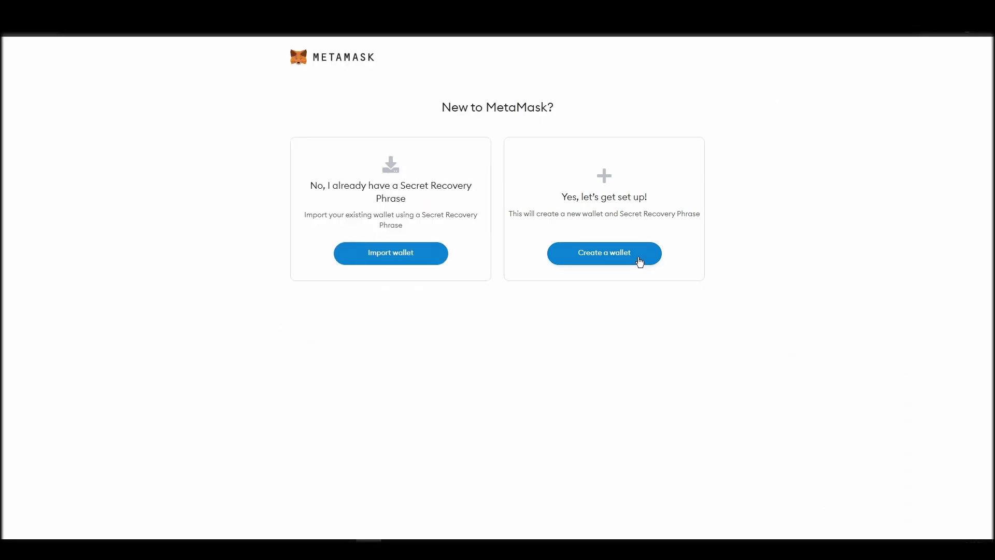
left_click(639, 258)
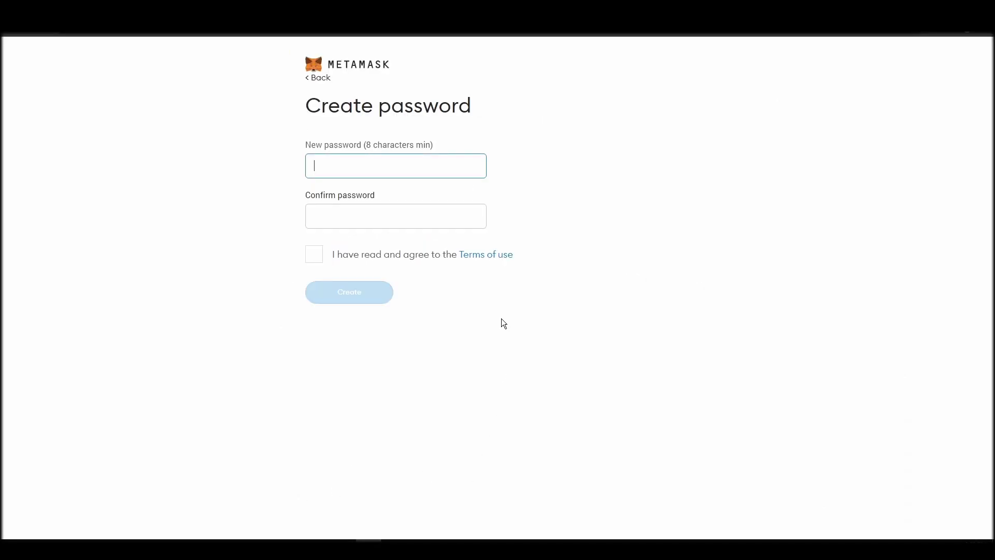
type("aaaaaa")
key("Tab")
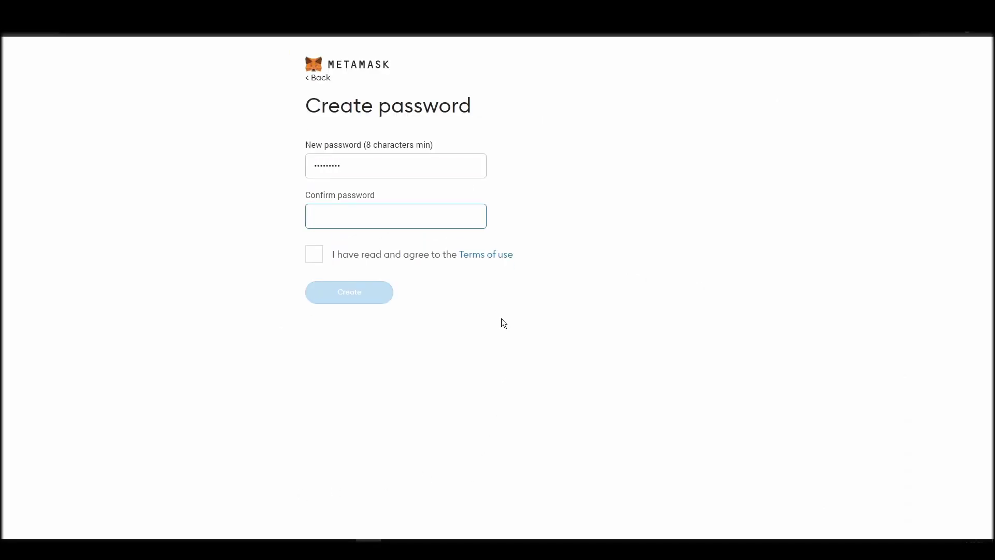
type("aaaaaaaaa")
left_click(315, 254)
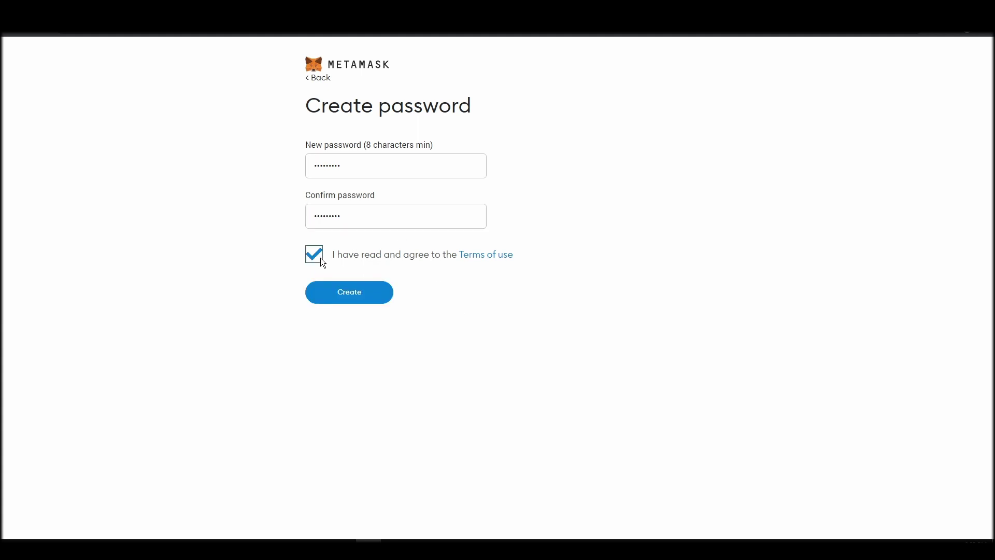
left_click(376, 292)
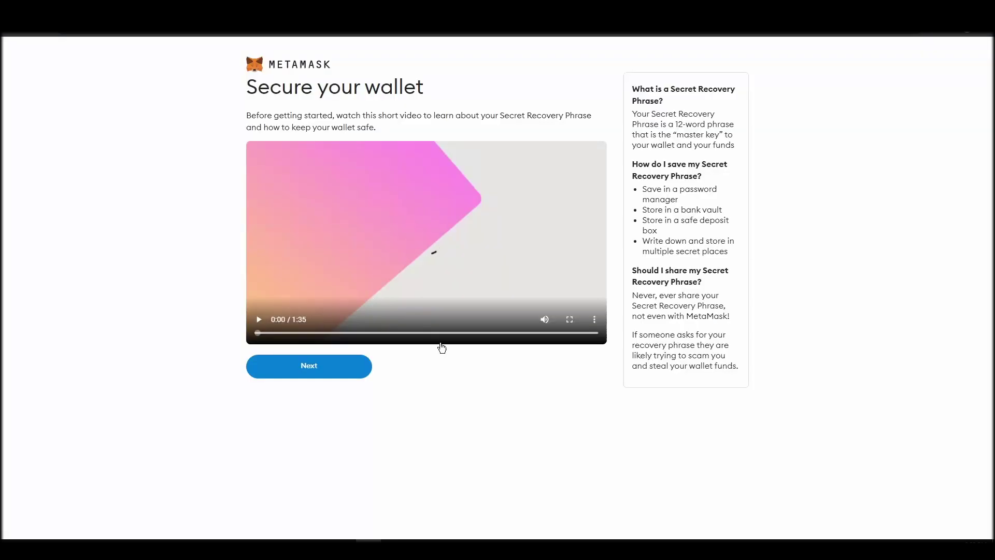
Reveal the Secret Recovery Phrase and re-enter its words in the correct order.
left_click(349, 375)
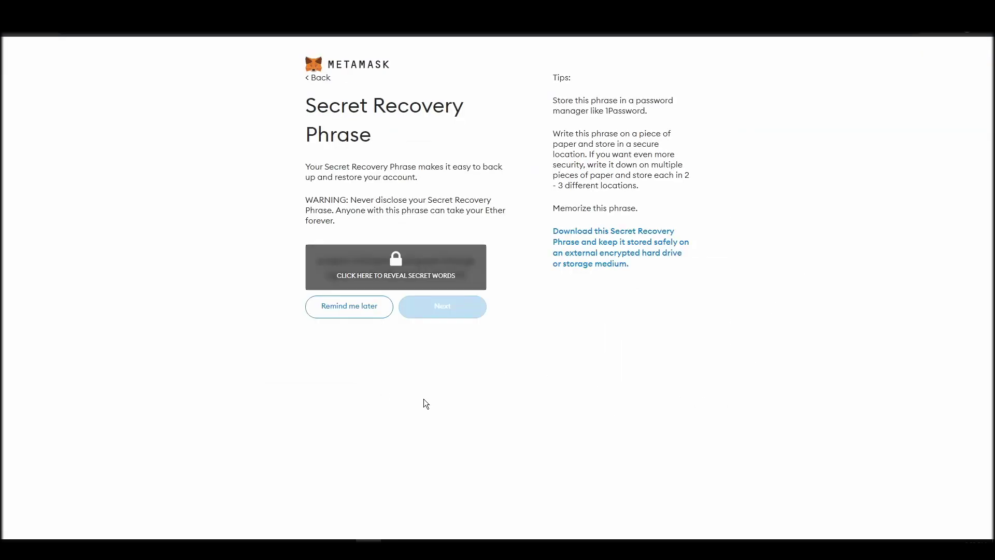
left_click(418, 270)
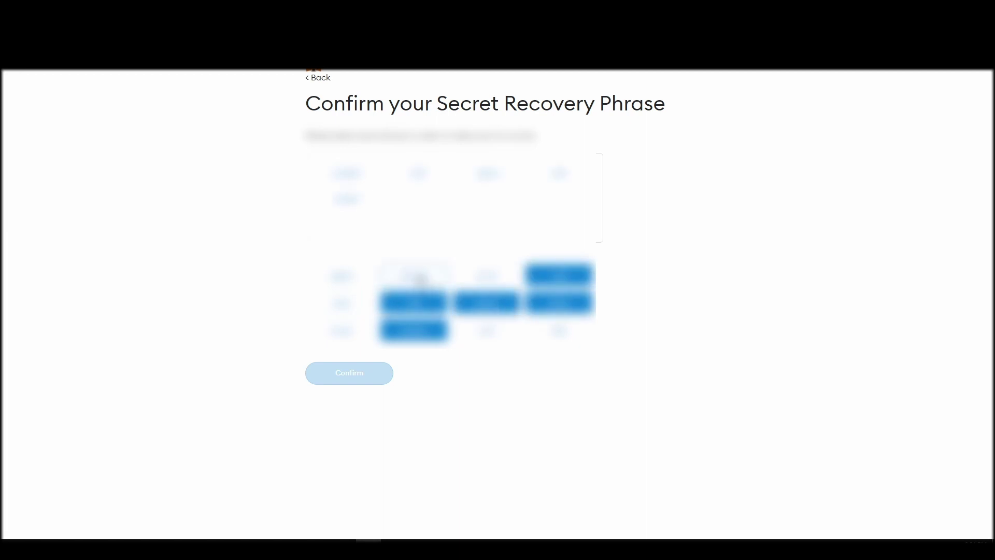
left_click(416, 278)
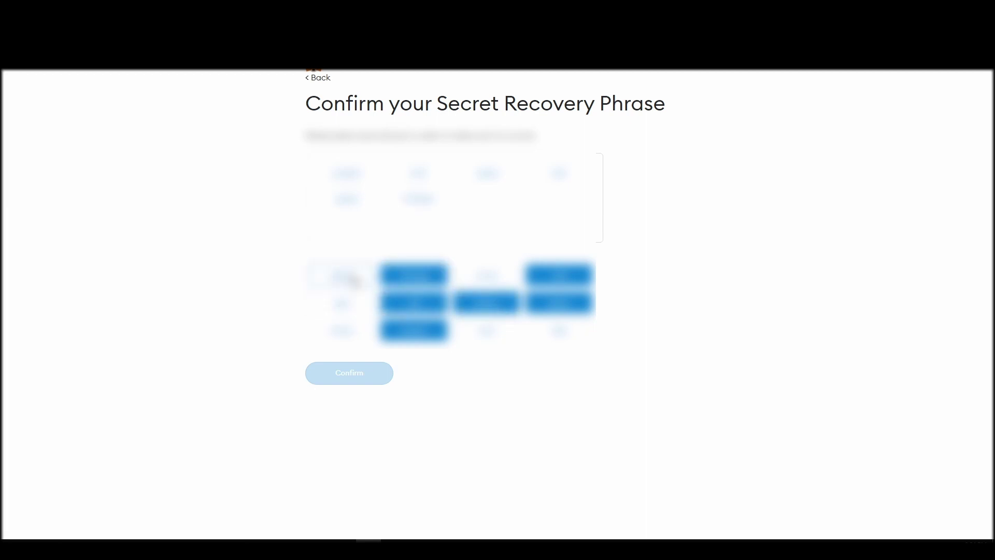
left_click(350, 279)
left_click(500, 282)
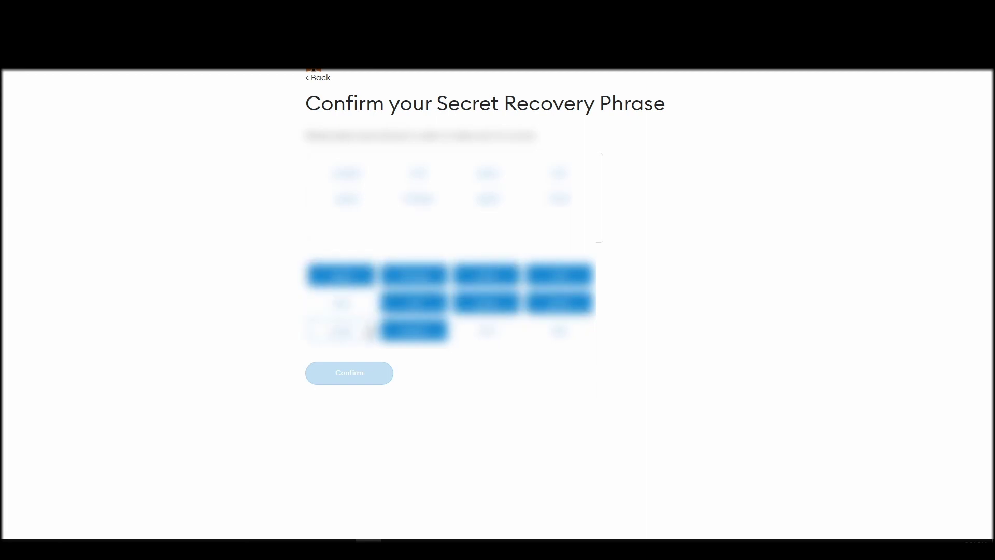
left_click(559, 328)
left_click(342, 302)
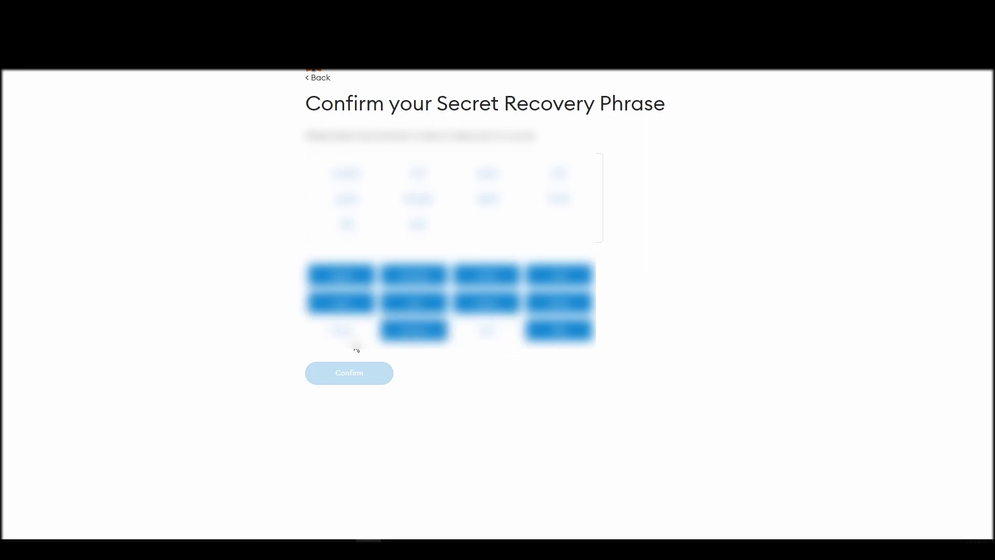
left_click(343, 331)
left_click(486, 331)
left_click(349, 373)
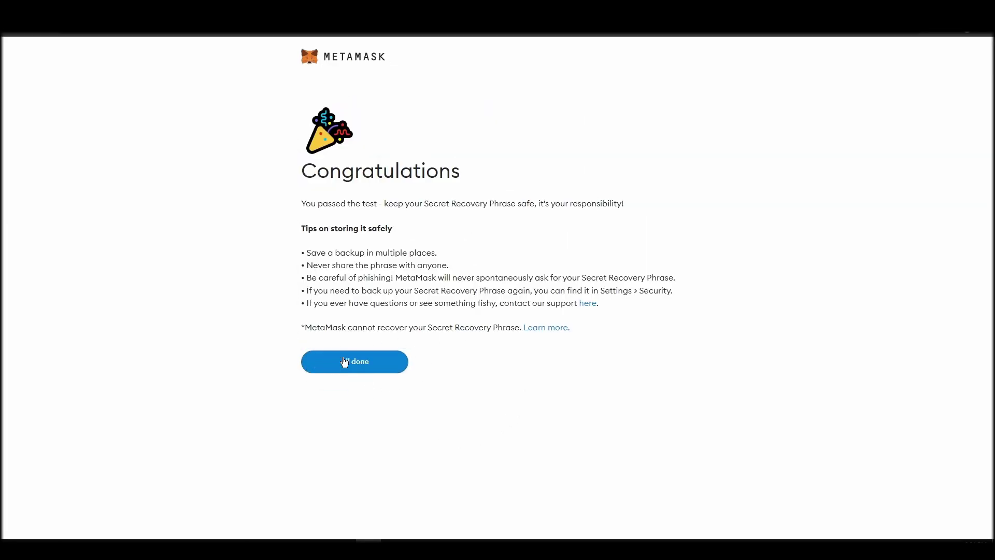
Accept the Congratulations page to reach the empty Account 1 wallet home.
left_click(370, 370)
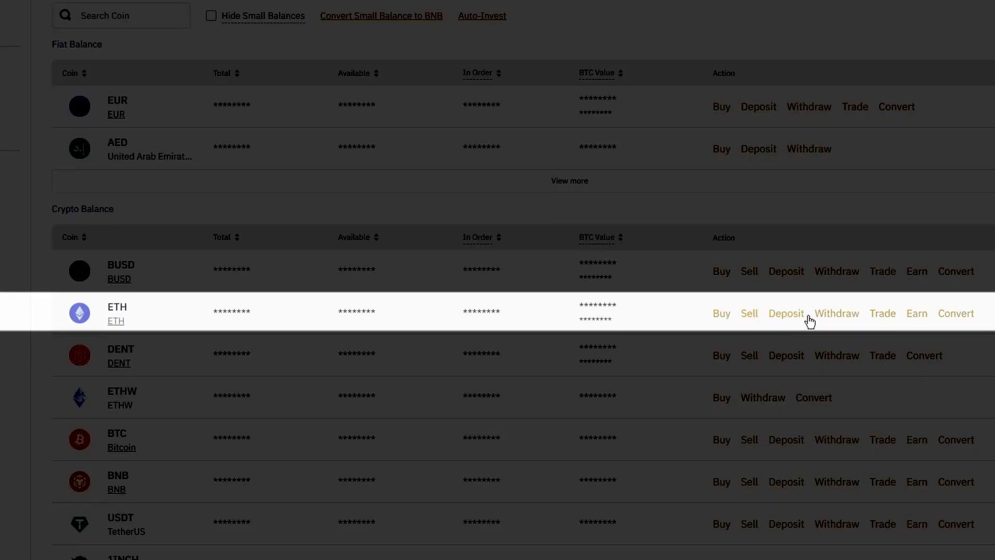
Start an ETH withdrawal and paste the copied MetaMask account address as the destination.
left_click(839, 315)
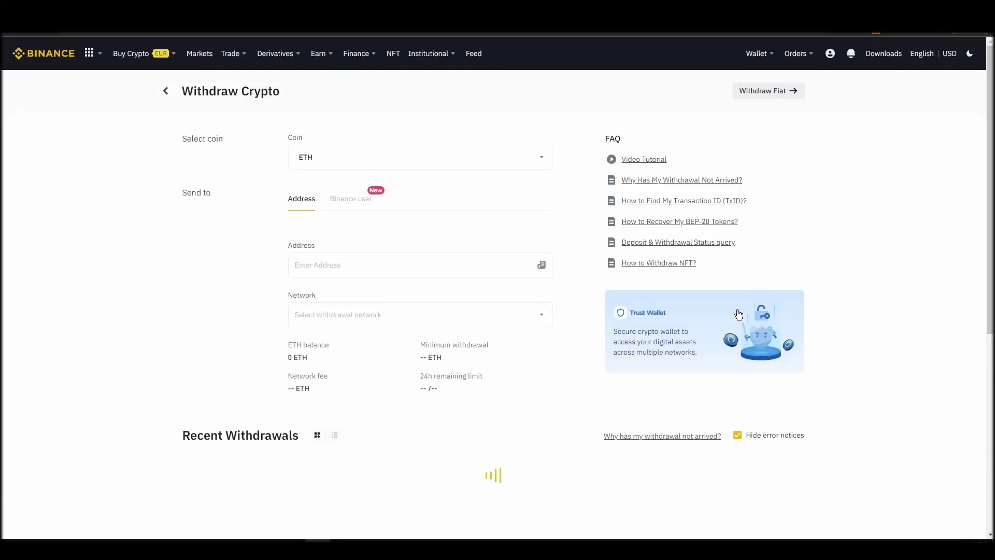
left_click(532, 348)
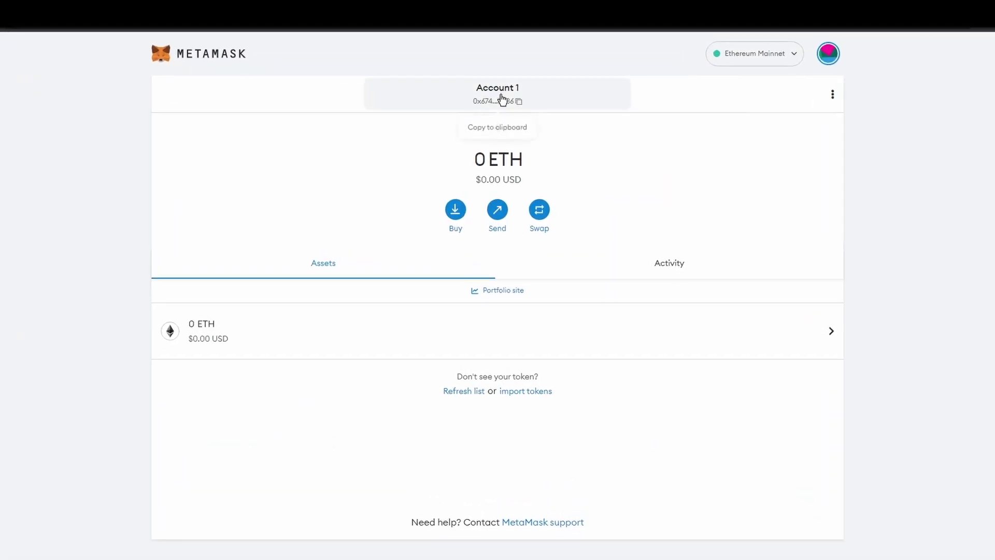
left_click(520, 93)
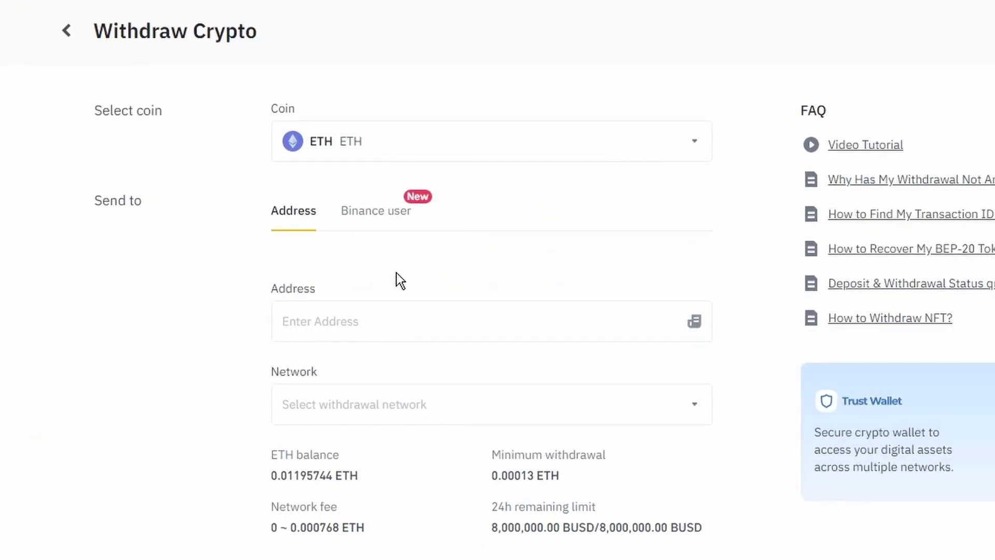
left_click(403, 312)
right_click(393, 312)
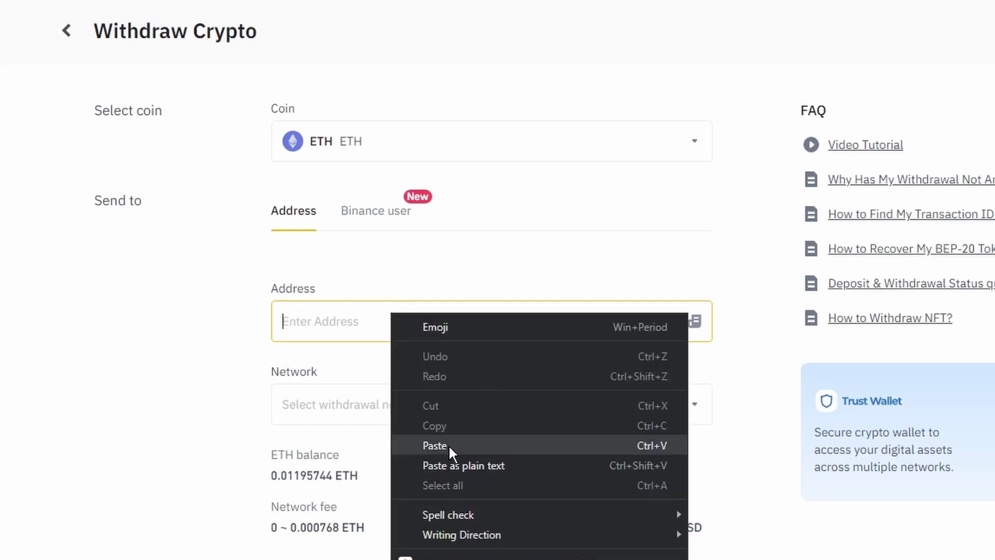
left_click(449, 446)
Withdraw the full ETH balance over Ethereum (ERC20), pass security verification, and go to opensea.io.
left_click(502, 411)
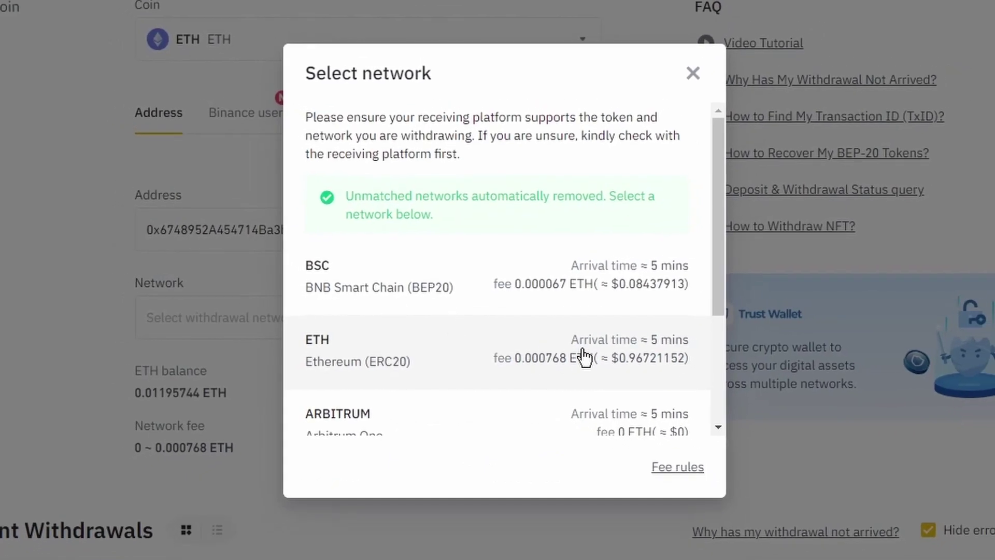
left_click(587, 358)
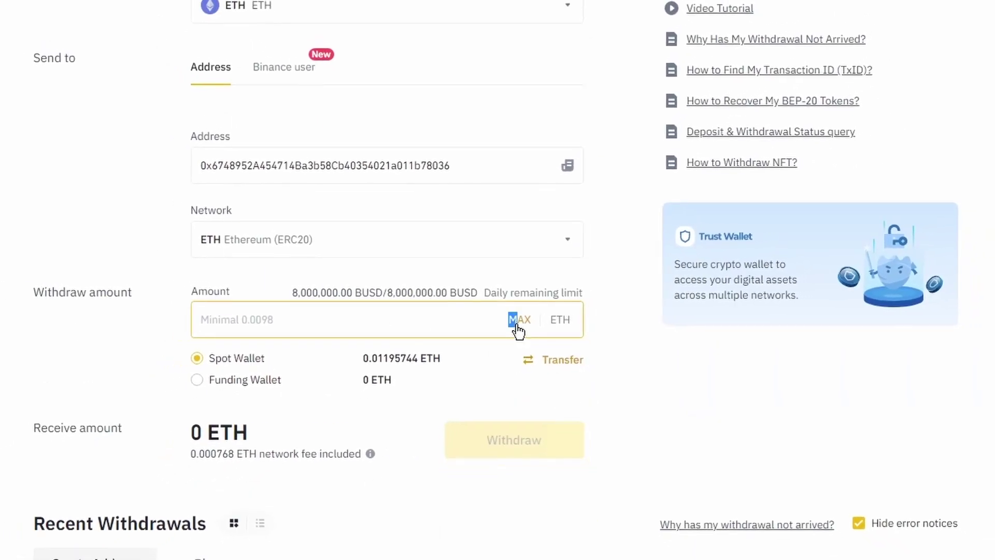
left_click(518, 320)
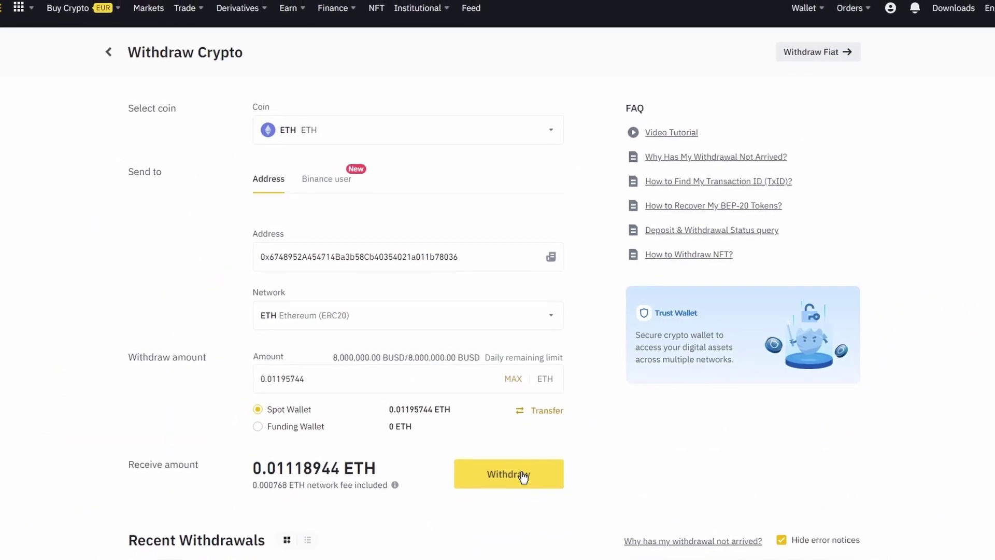
left_click(527, 484)
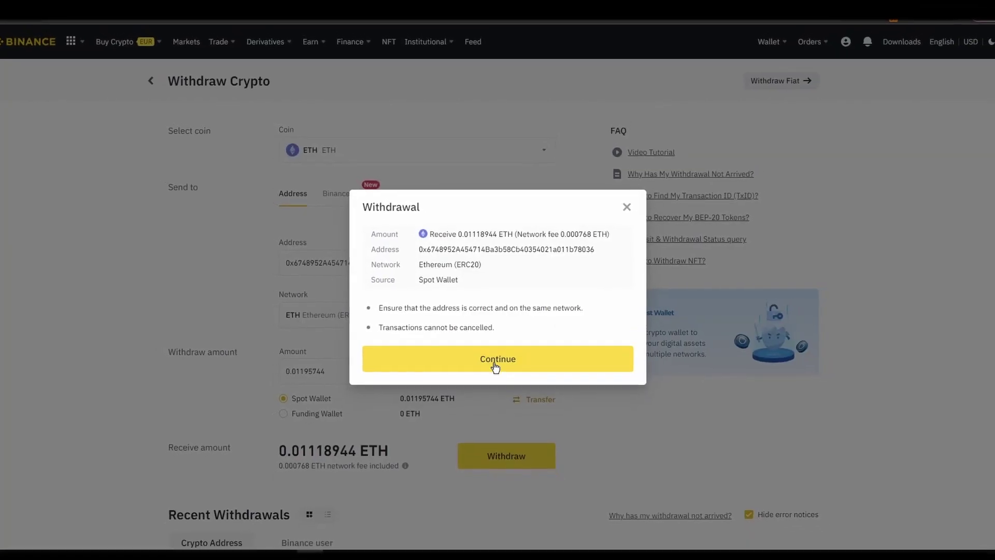
left_click(496, 367)
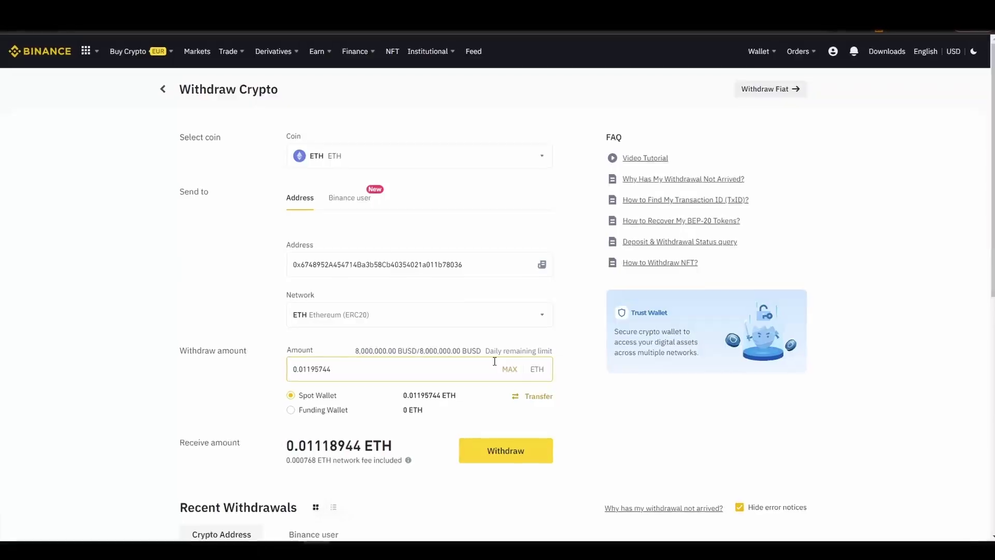
left_click(528, 387)
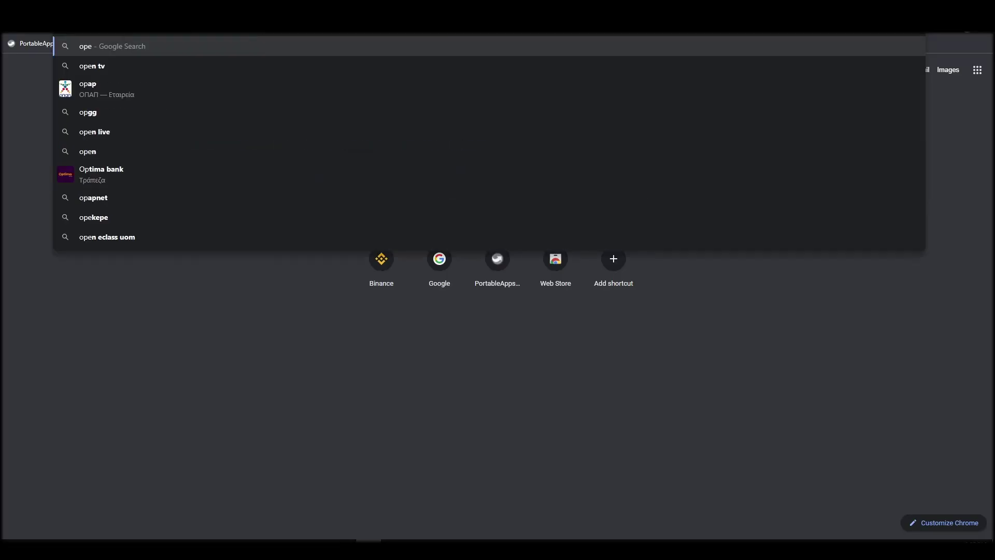
type("s")
key("BackSpace")
type(".io")
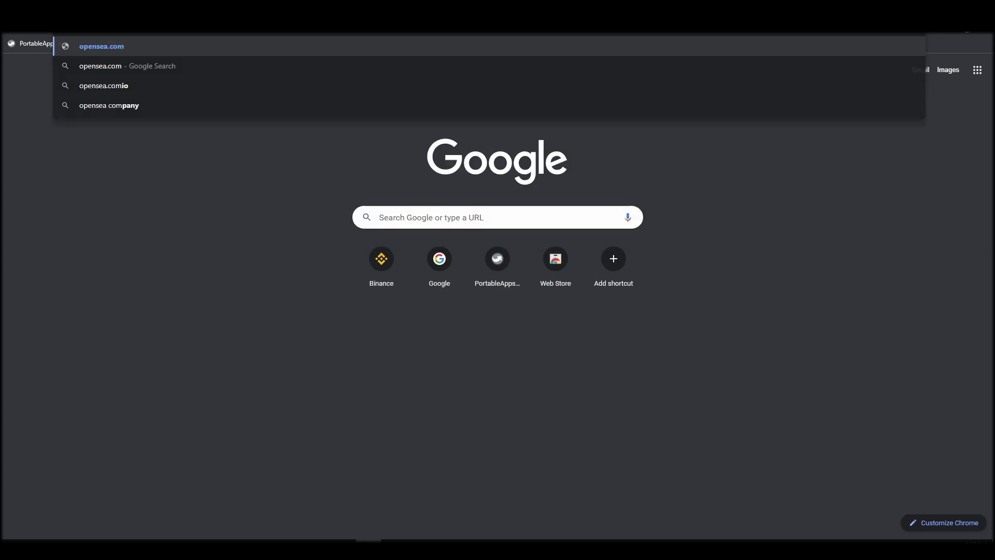
key("Return")
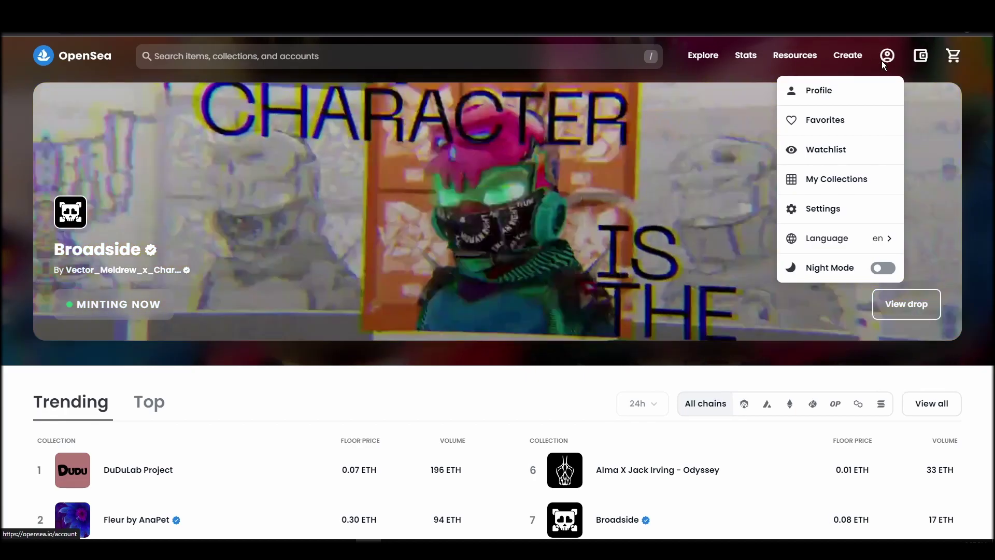
Connect the MetaMask account to OpenSea and sign the terms-acceptance message.
left_click(883, 62)
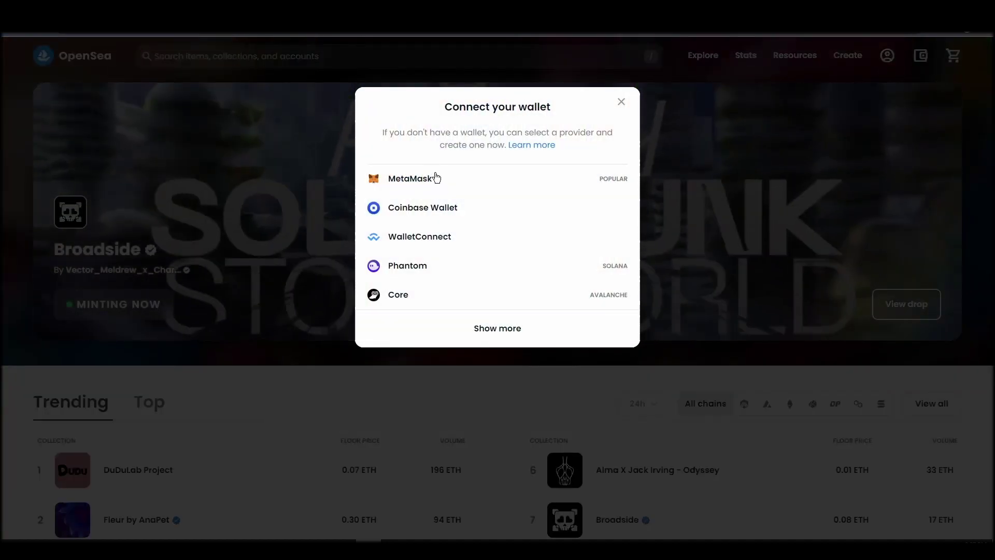
left_click(436, 179)
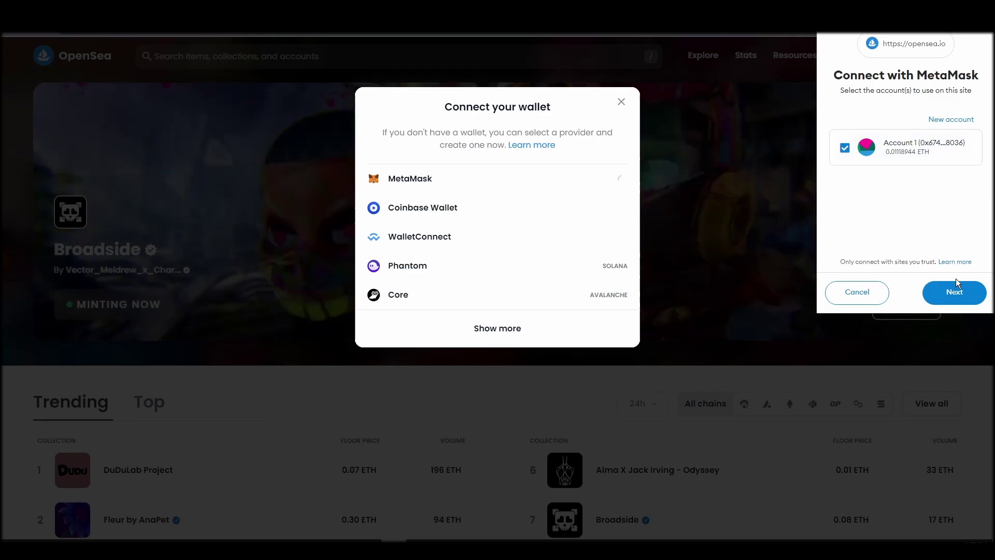
left_click(957, 289)
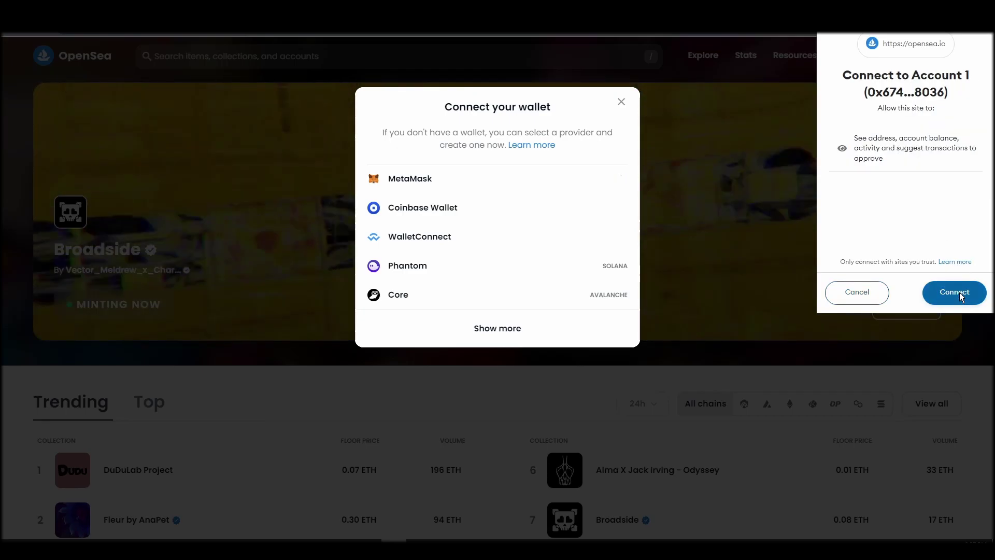
left_click(960, 294)
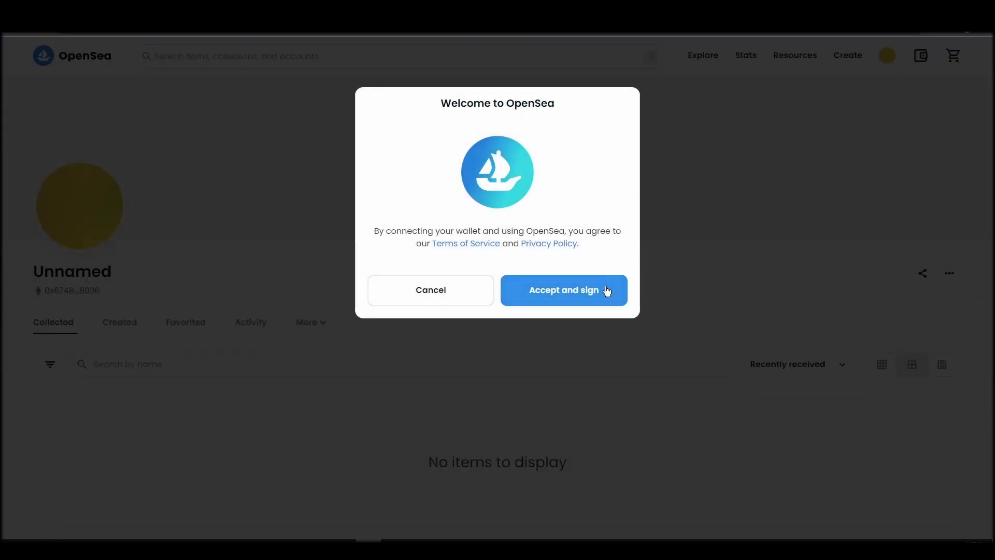
left_click(587, 291)
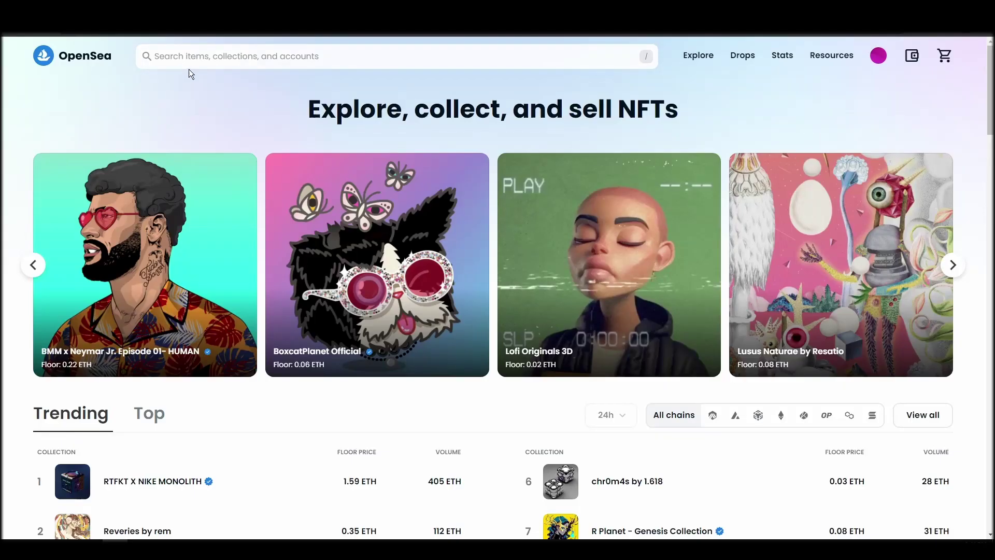
type("1")
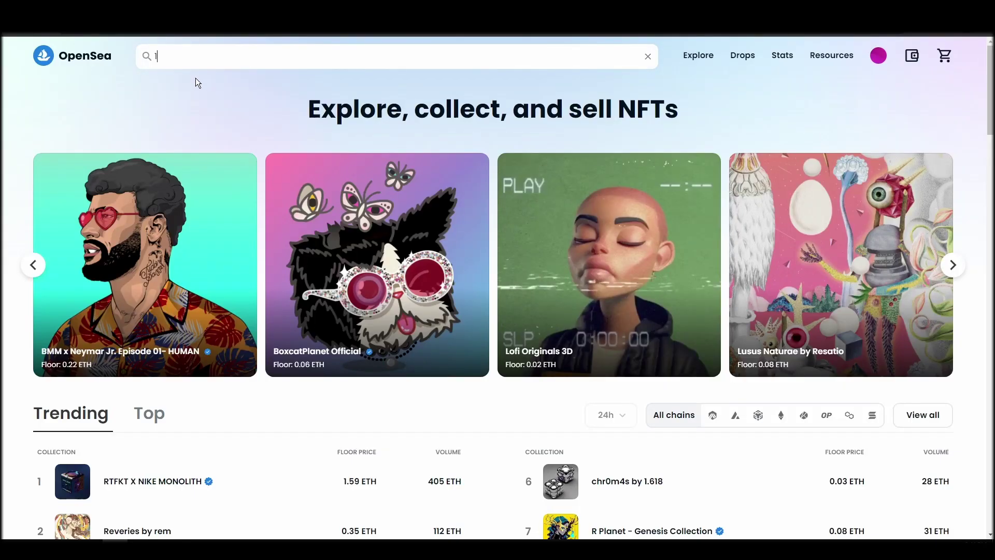
type("0KT")
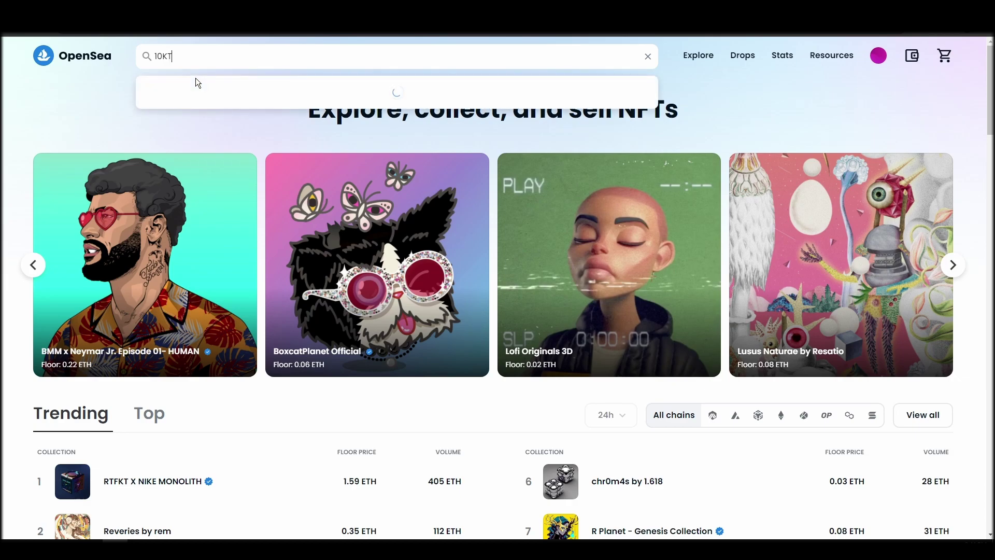
type("F")
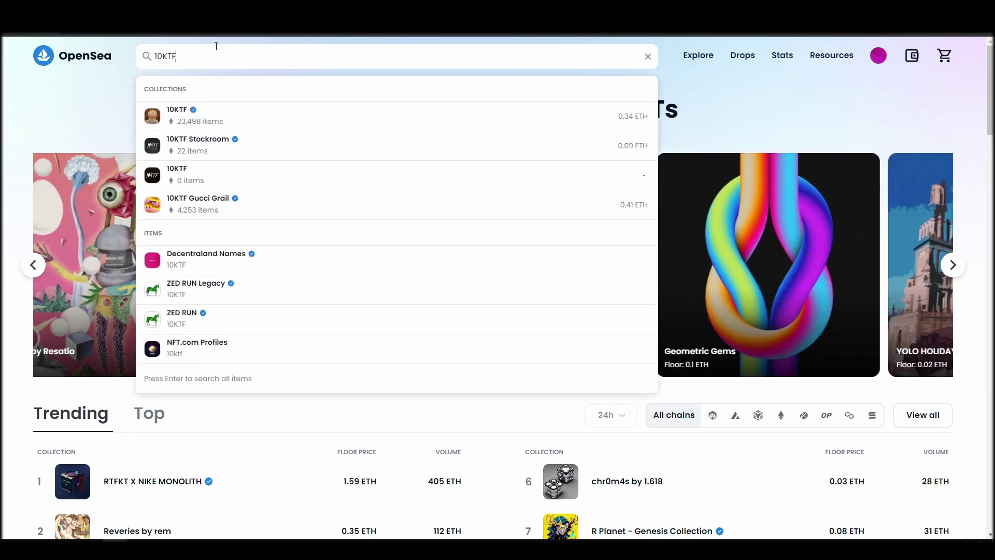
Open the 10KTF collection from the search results.
left_click(186, 118)
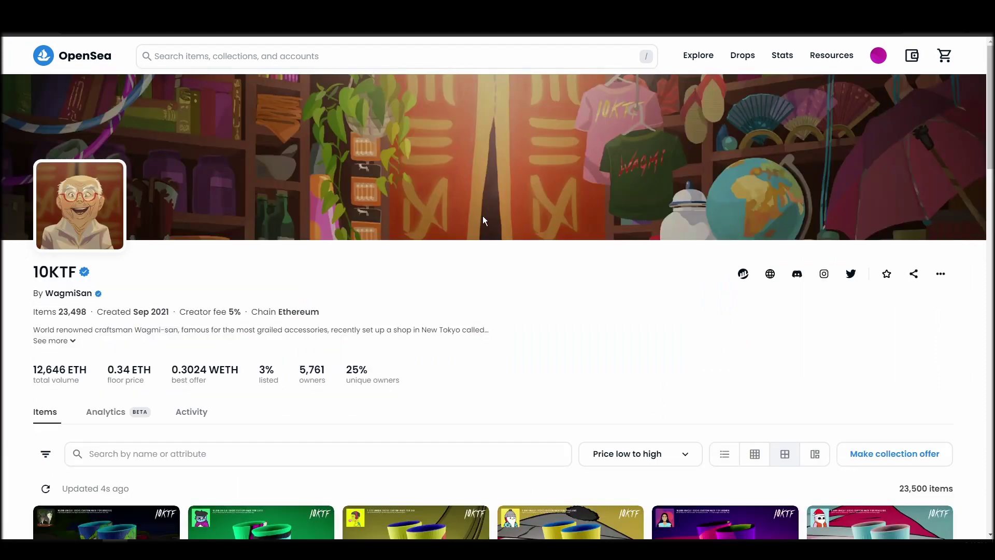
scroll(484, 220, "down", 1)
scroll(484, 218, "down", 1)
scroll(484, 218, "down", 1)
scroll(484, 218, "down", 1)
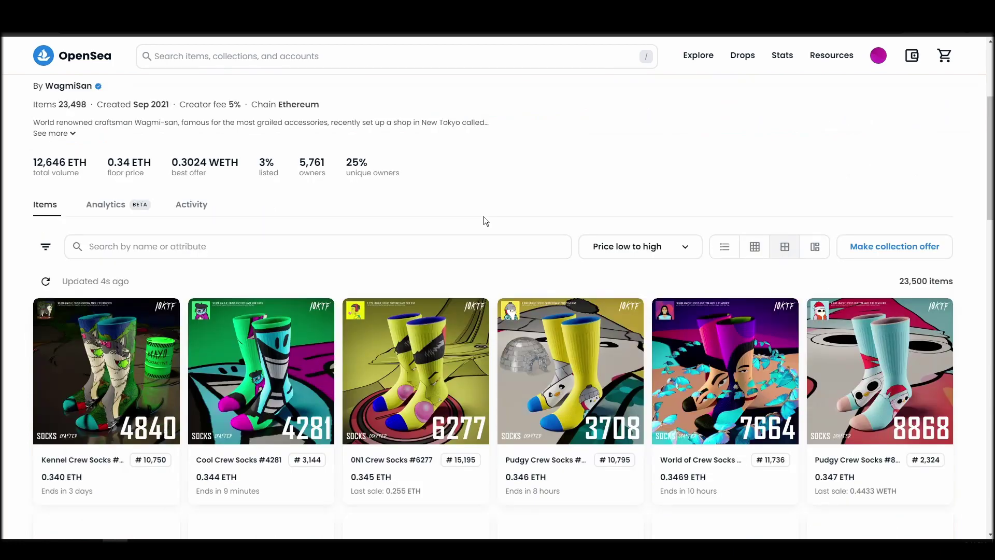
scroll(483, 217, "down", 1)
scroll(481, 215, "down", 2)
scroll(483, 219, "down", 1)
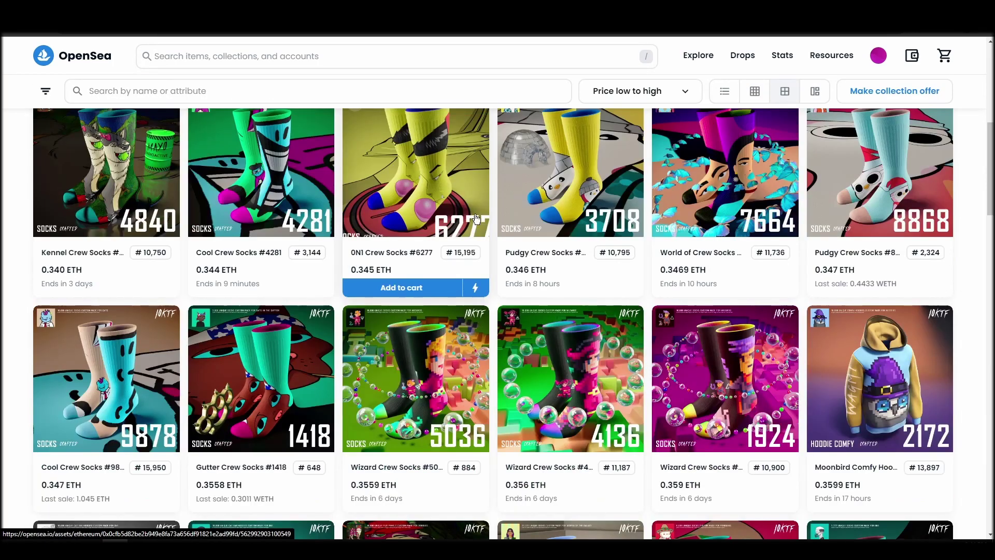
mouse_move(416, 404)
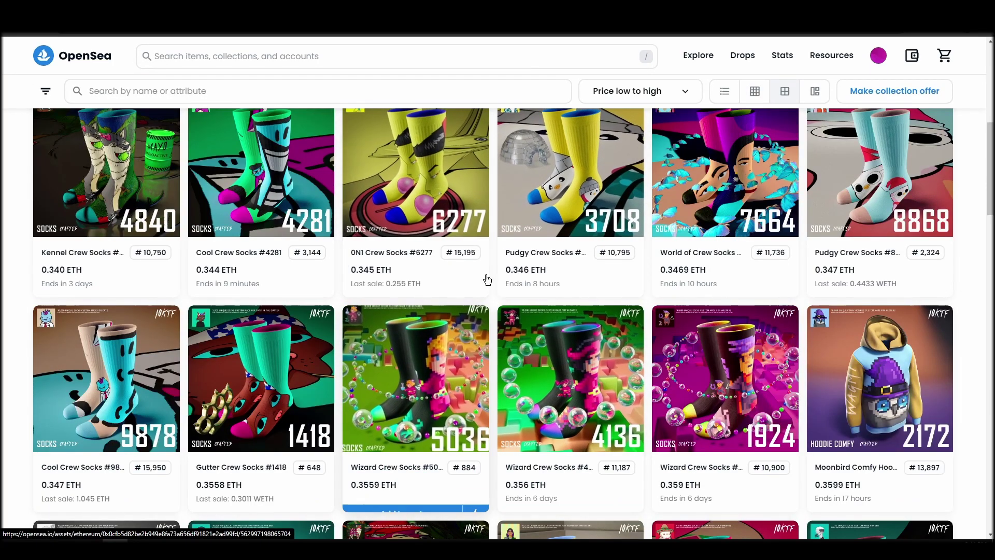
Add Wizard Crew Socks #5036 (0.3559 ETH) to the cart and complete the purchase from the cart.
left_click(370, 398)
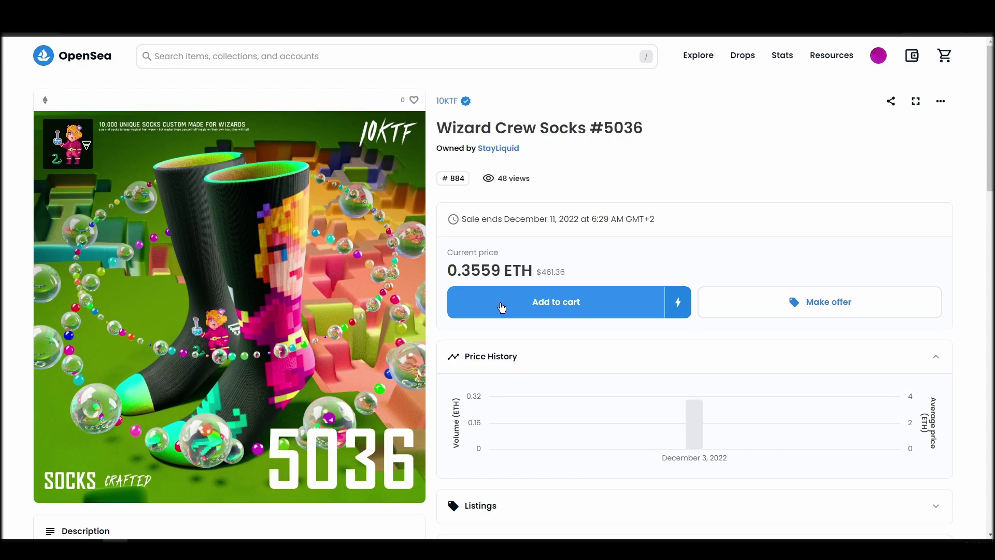
left_click(502, 309)
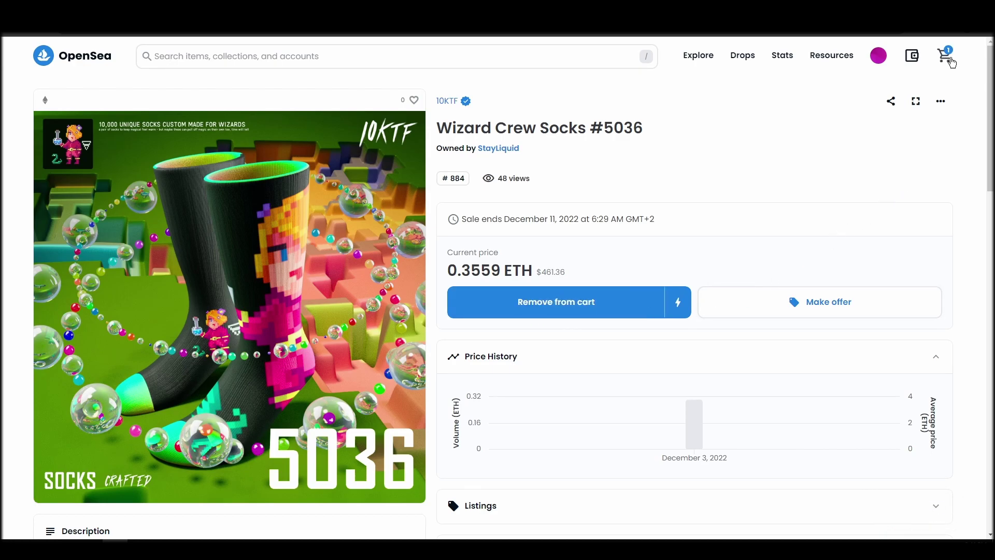
left_click(948, 56)
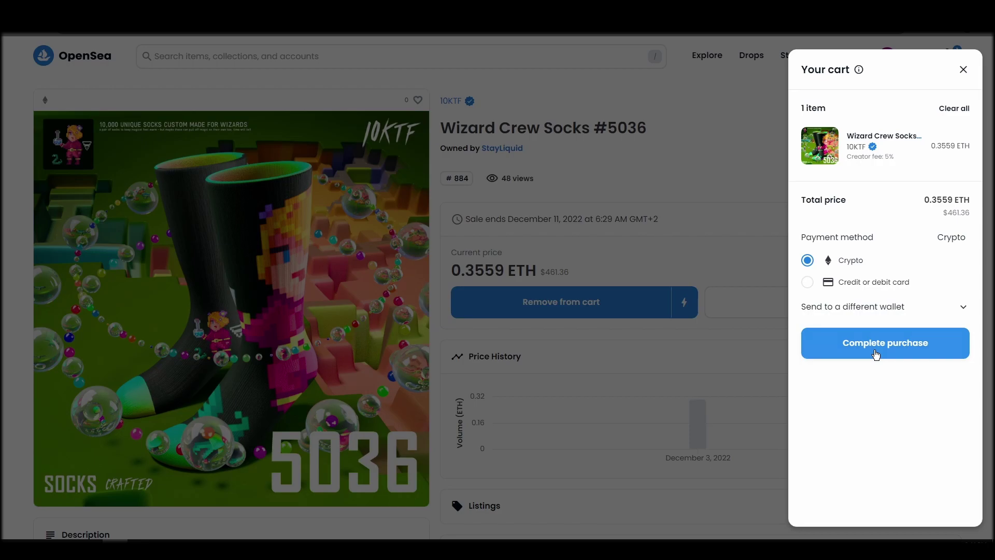
left_click(871, 351)
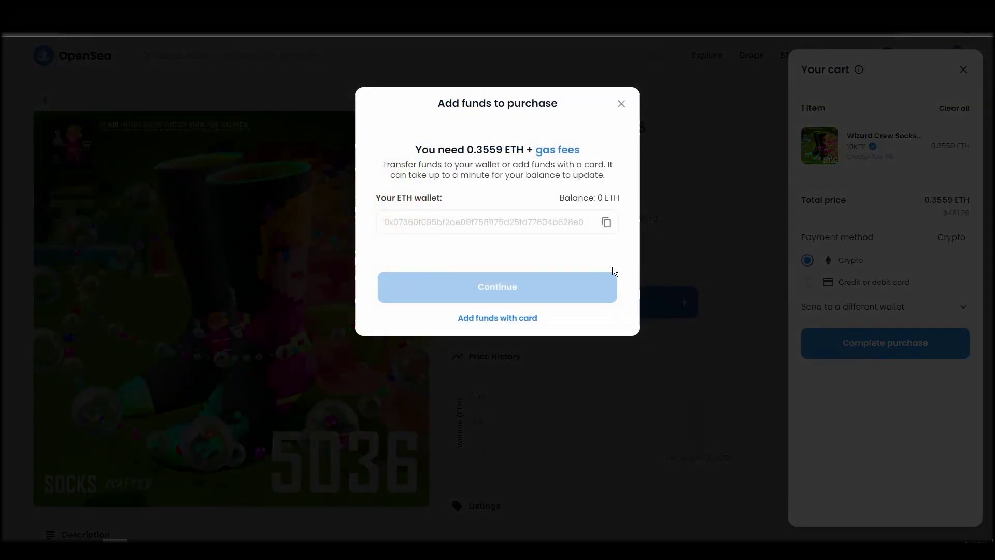